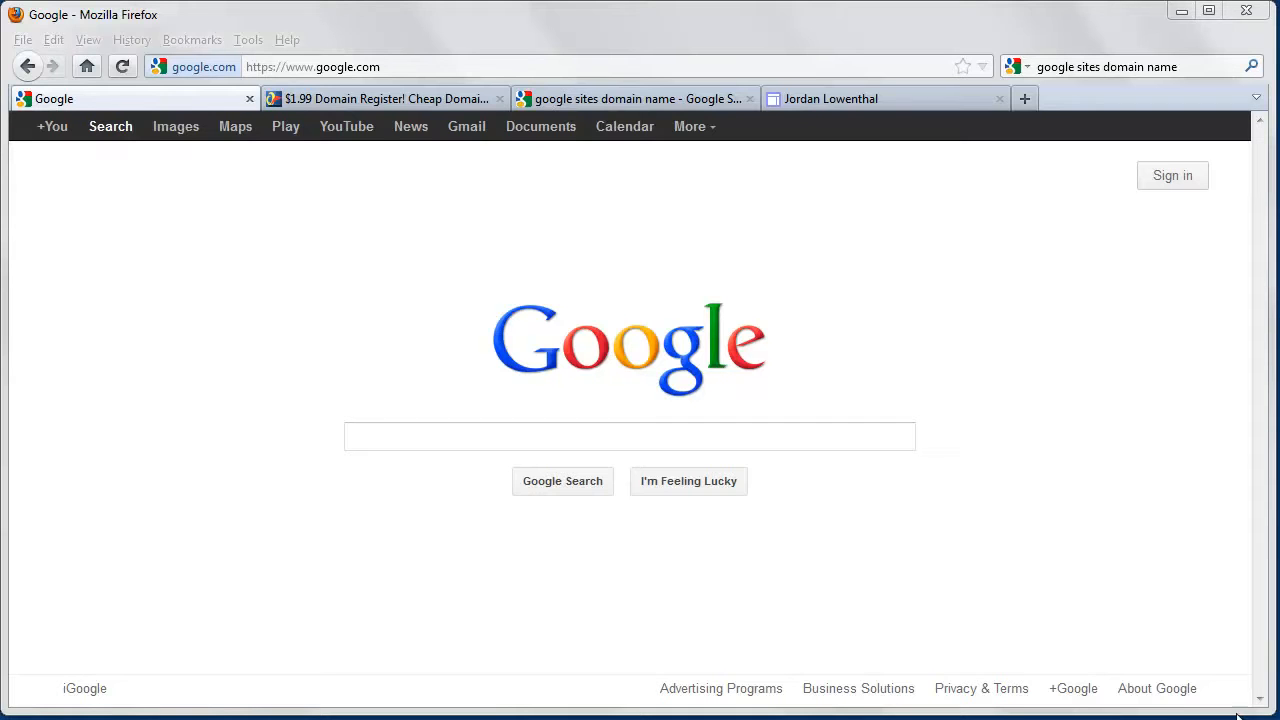
Look over the example custom-domain site, then return to the Google home page.
click(905, 99)
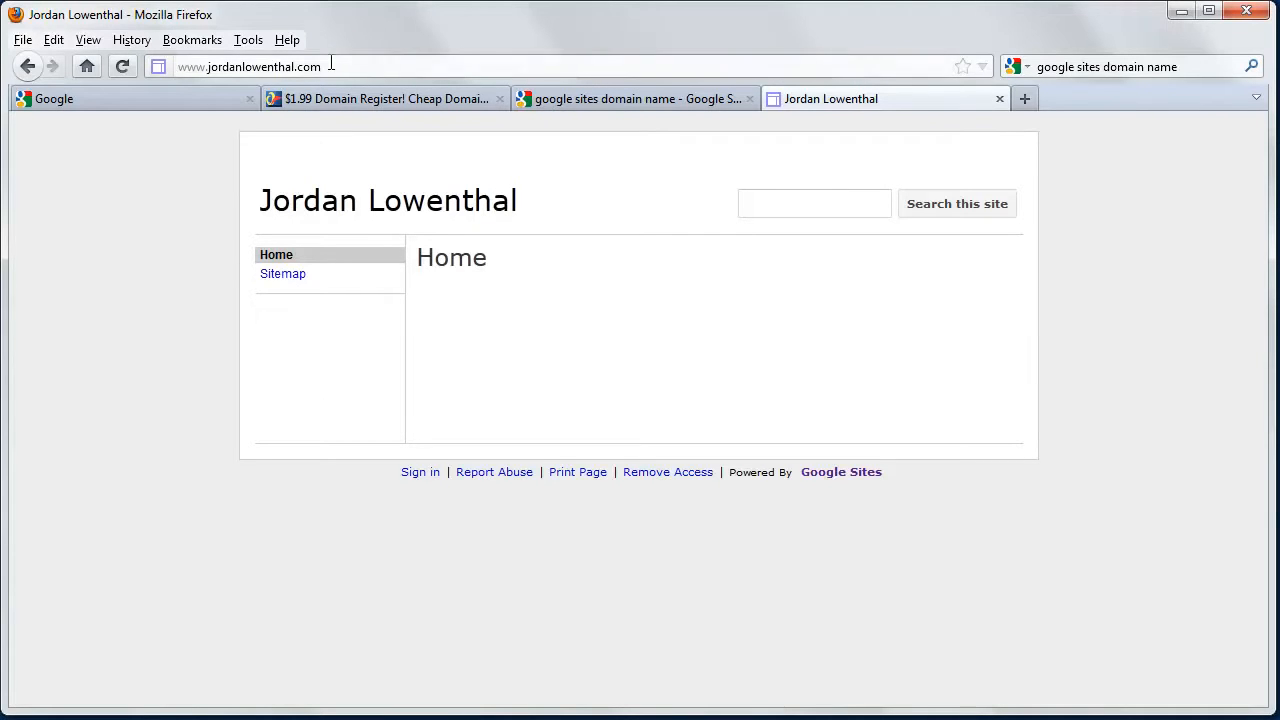
click(176, 65)
click(160, 205)
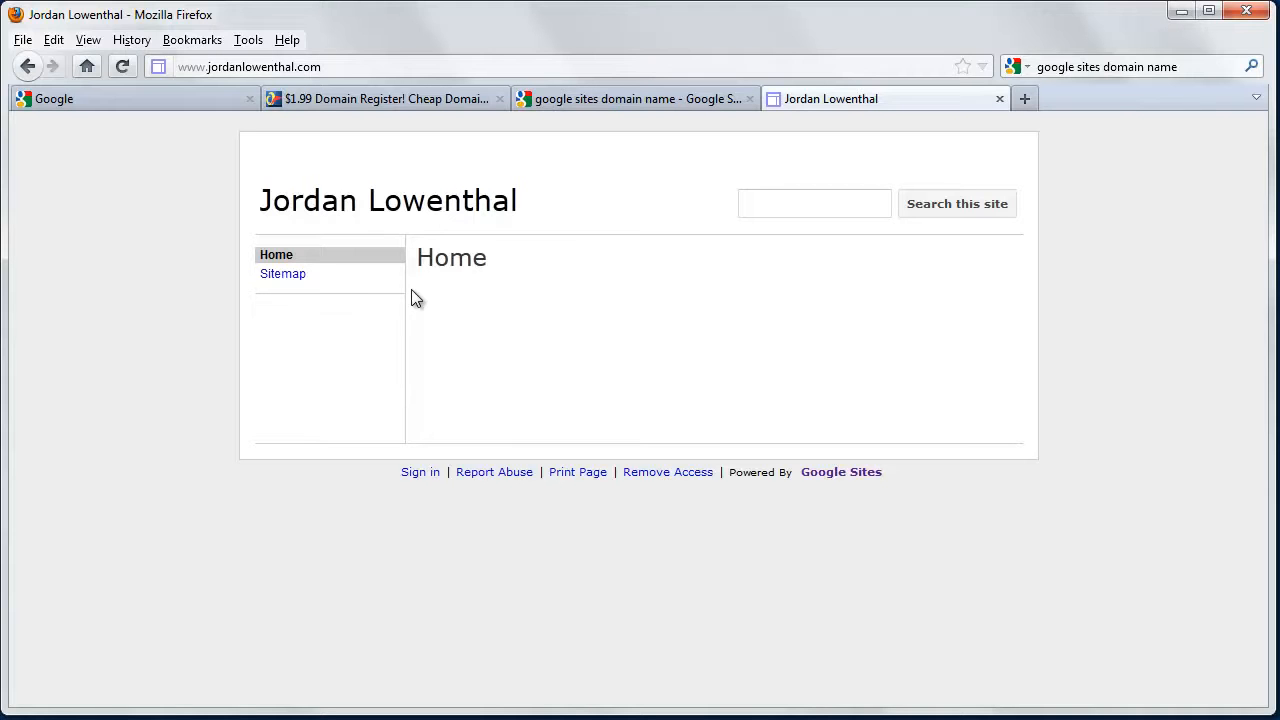
click(199, 99)
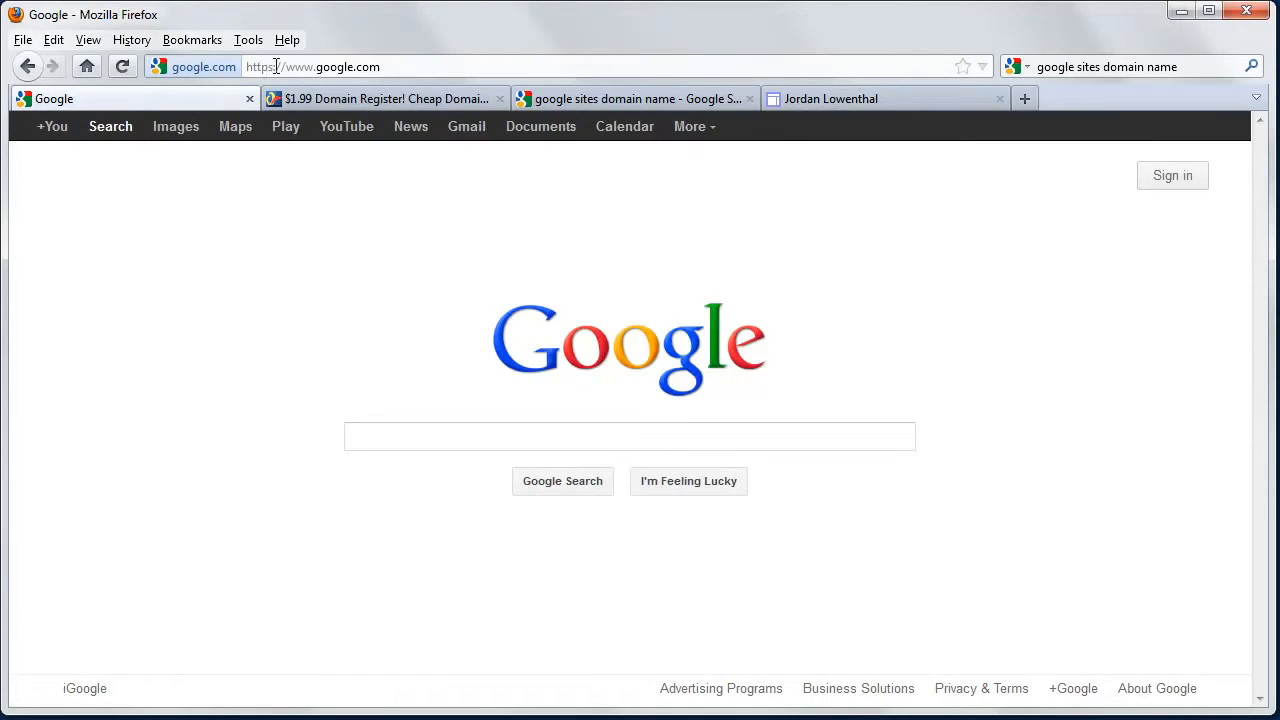
Load sites.google.com in the address bar and sign in to the Google account.
click(290, 63)
click(313, 67)
drag(313, 67, 295, 67)
click(700, 132)
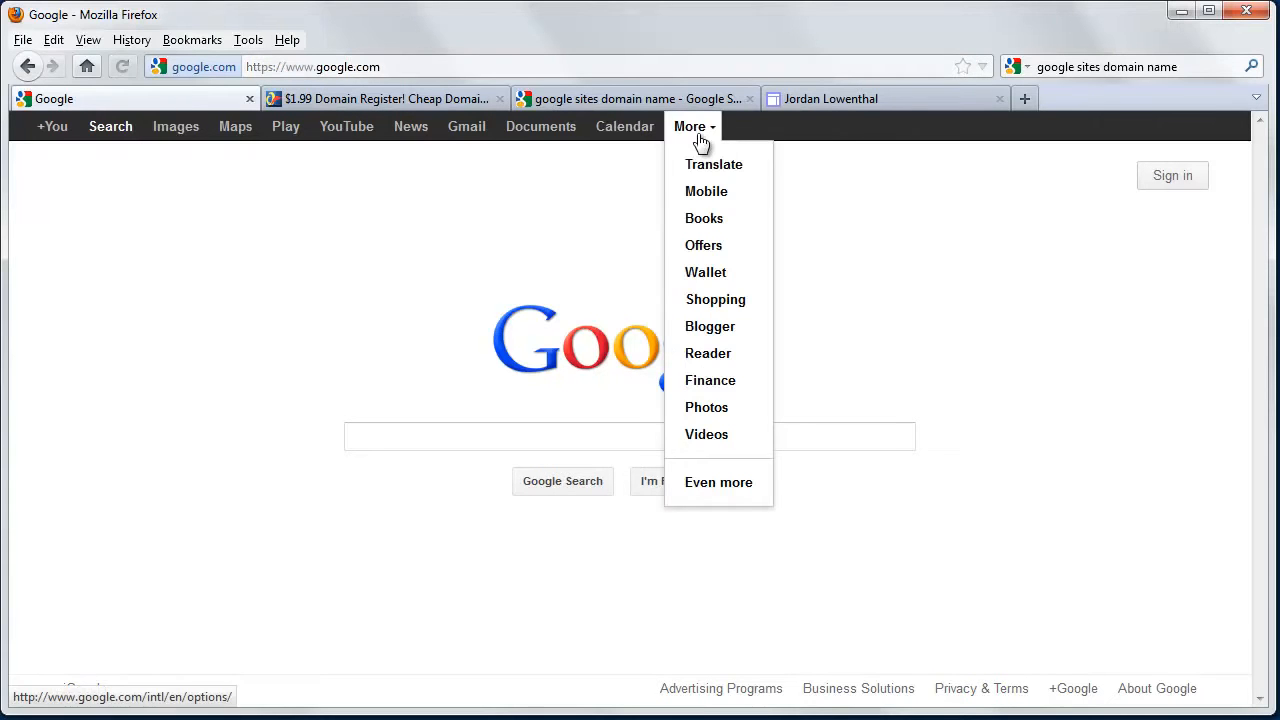
click(588, 410)
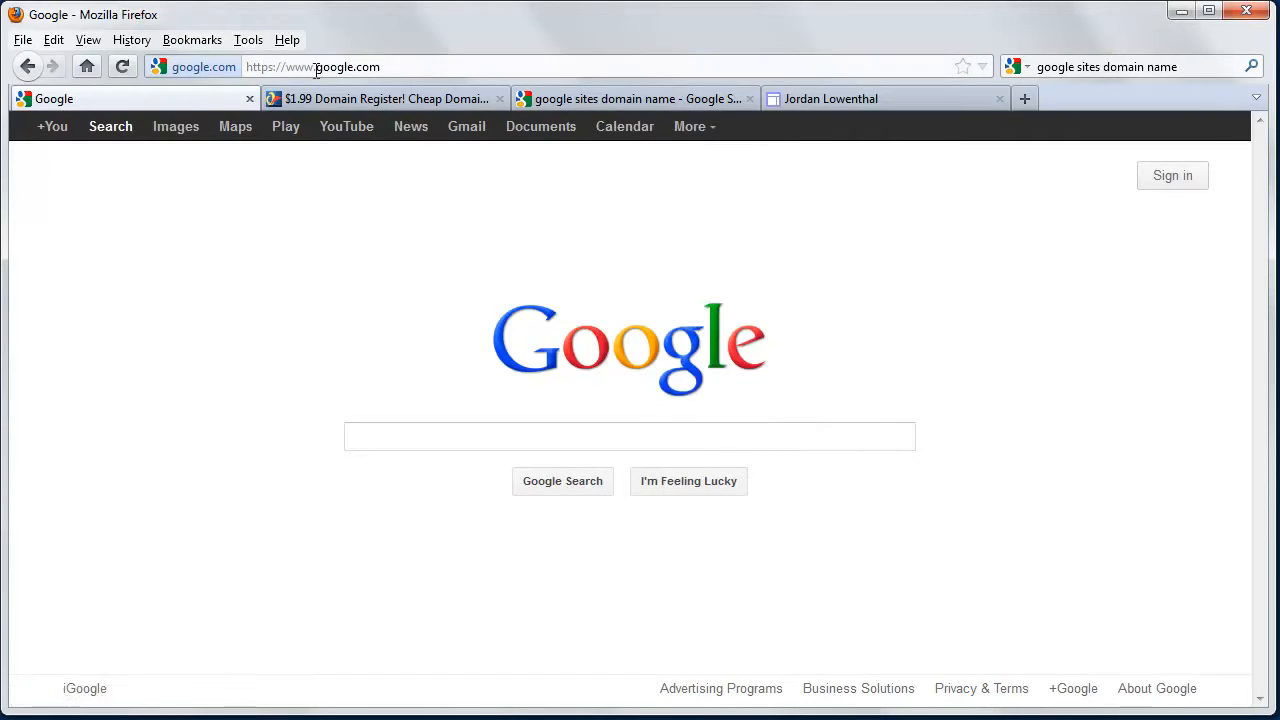
drag(314, 67, 181, 84)
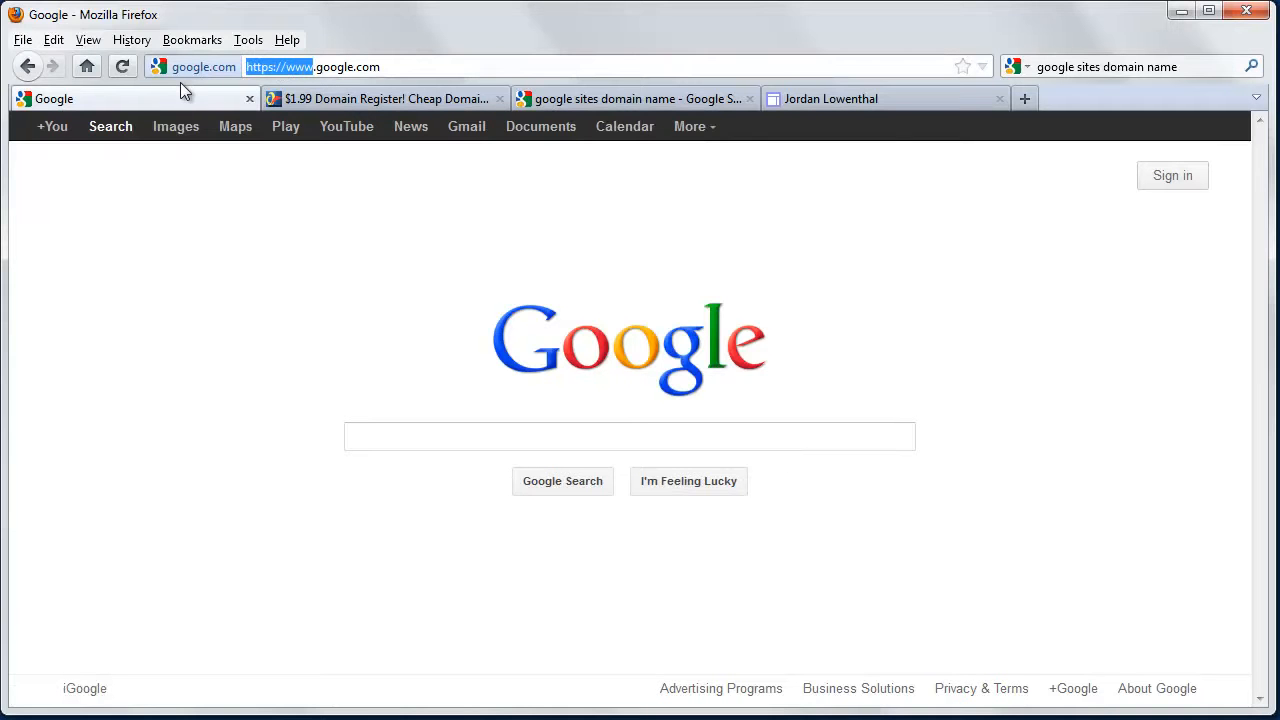
text(sites)
key(Return)
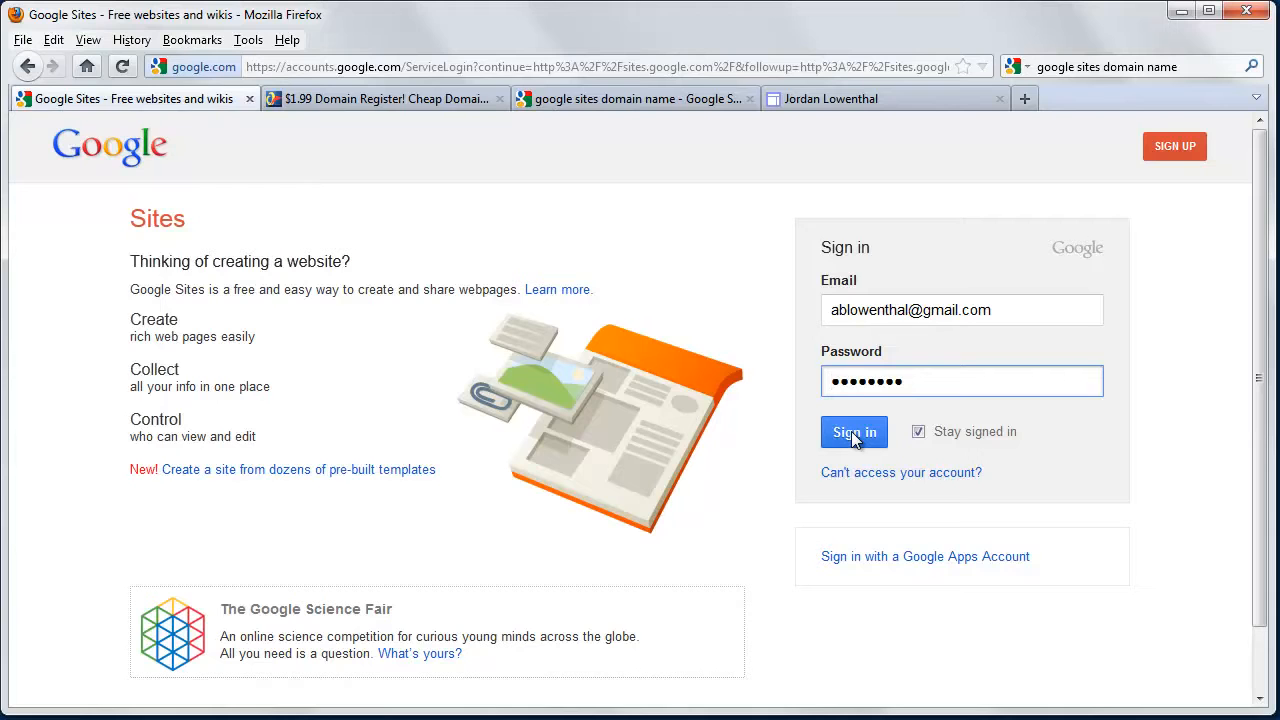
click(853, 434)
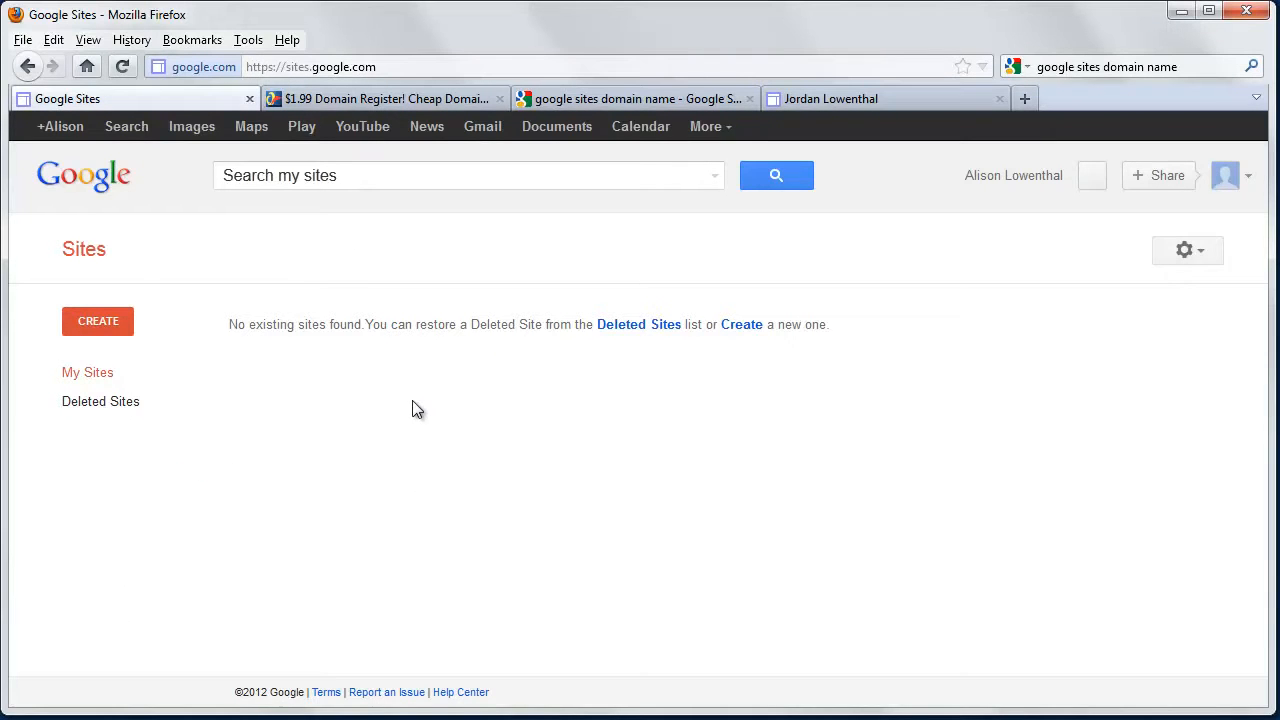
Start a new site and enter the owner's full name as its site name.
click(88, 318)
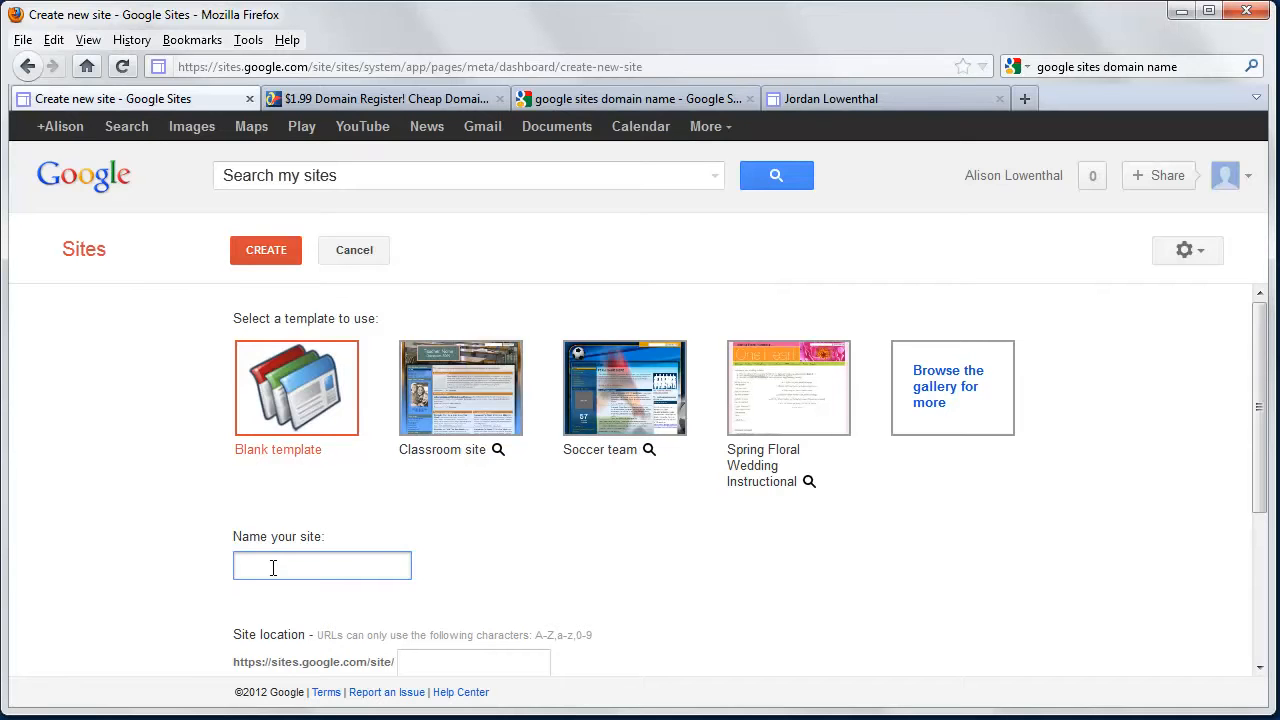
scroll(273, 568, down, 3)
Type a custom site location, check its availability, then switch to the example site.
drag(407, 489, 514, 485)
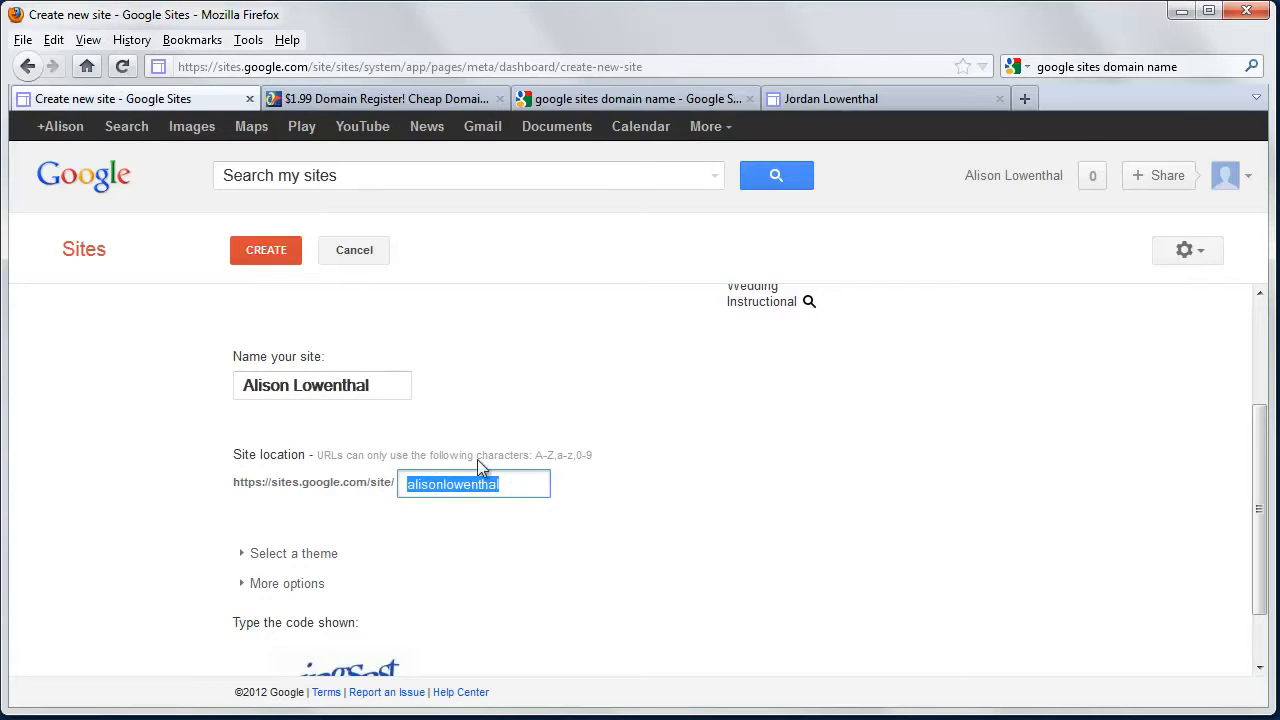
click(525, 486)
text(darcy)
click(524, 562)
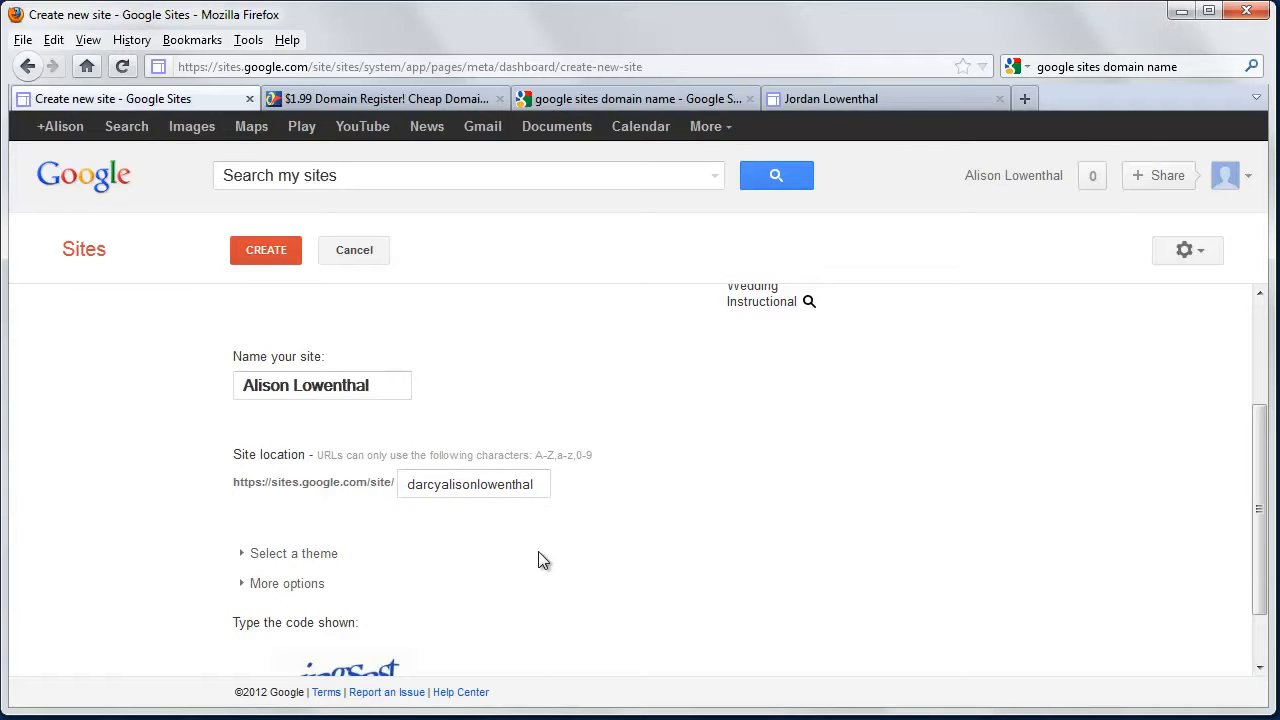
click(541, 483)
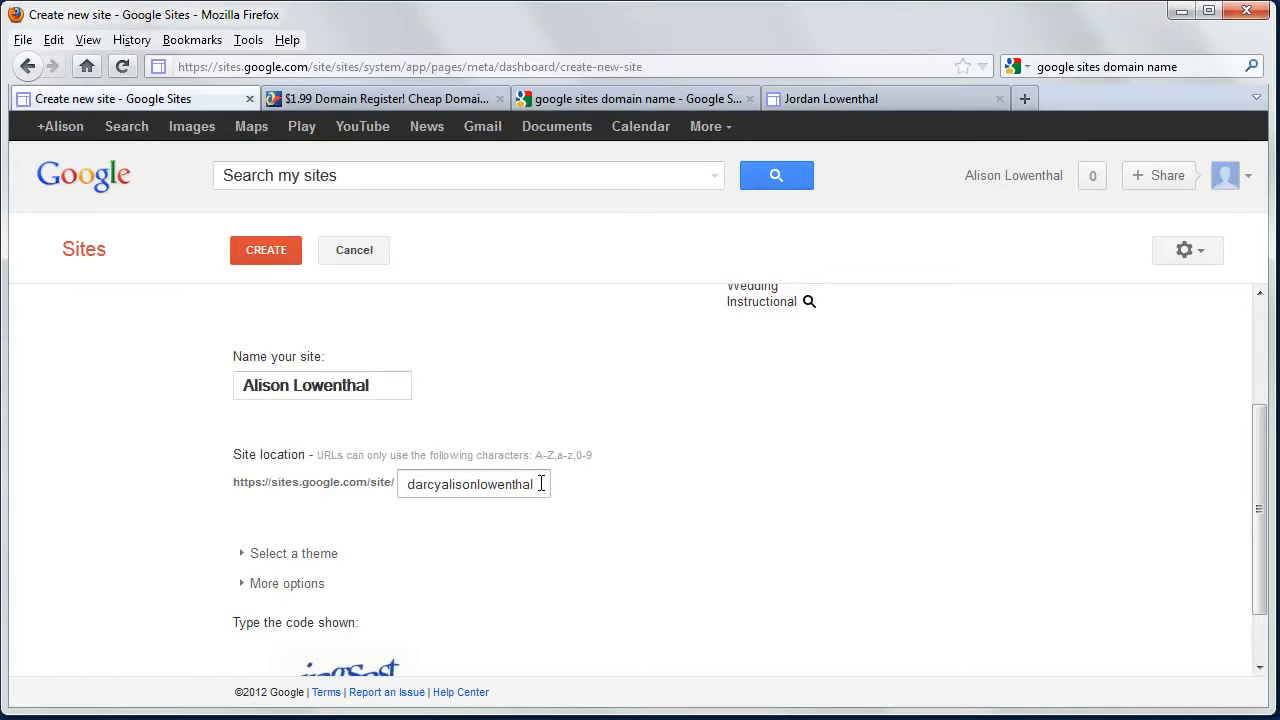
click(824, 98)
drag(357, 68, 172, 68)
Back on the new-site form, replace the site location with the owner's name.
click(164, 104)
drag(552, 479, 280, 480)
key(BackSpace)
key(BackSpace)
key(BackSpace)
Enter the verification code and submit the form to create the site.
scroll(400, 550, down, 1)
click(321, 646)
text(ingsast)
key(Return)
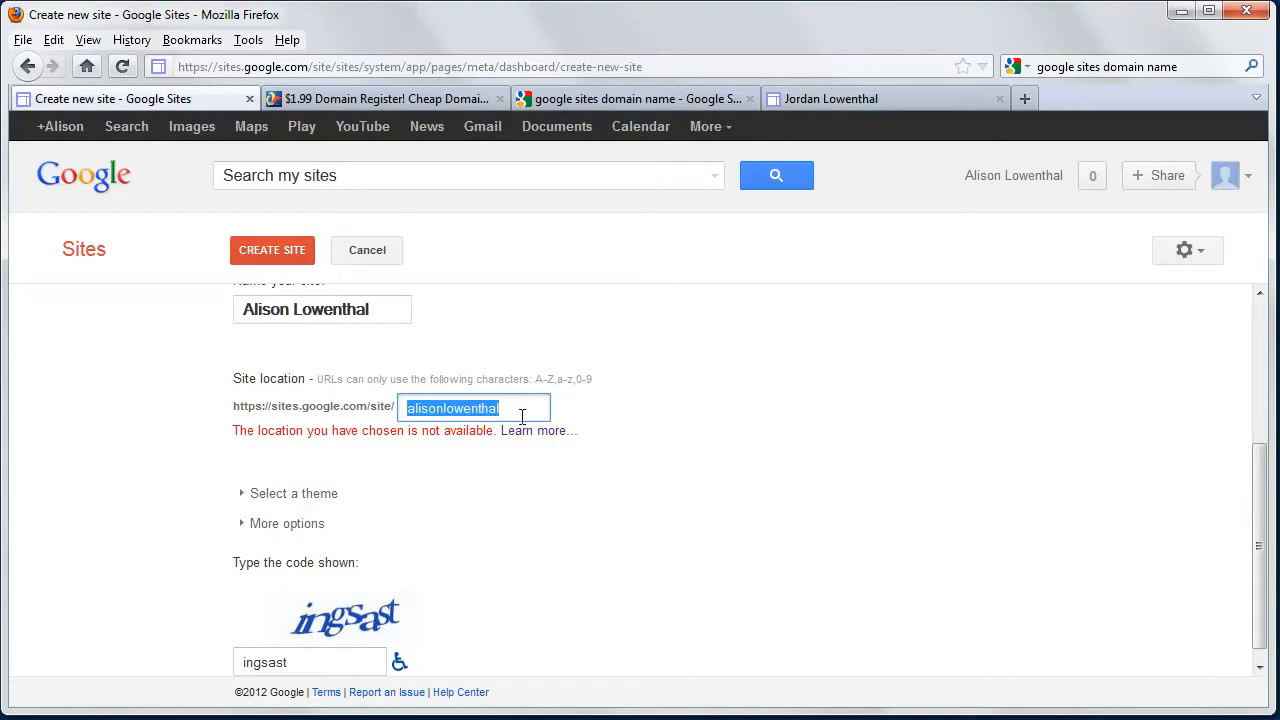
Revise the unavailable site location and create the site.
mouse_move(405, 412)
mouse_down()
mouse_move(422, 415)
mouse_move(404, 413)
mouse_up()
text(darcy)
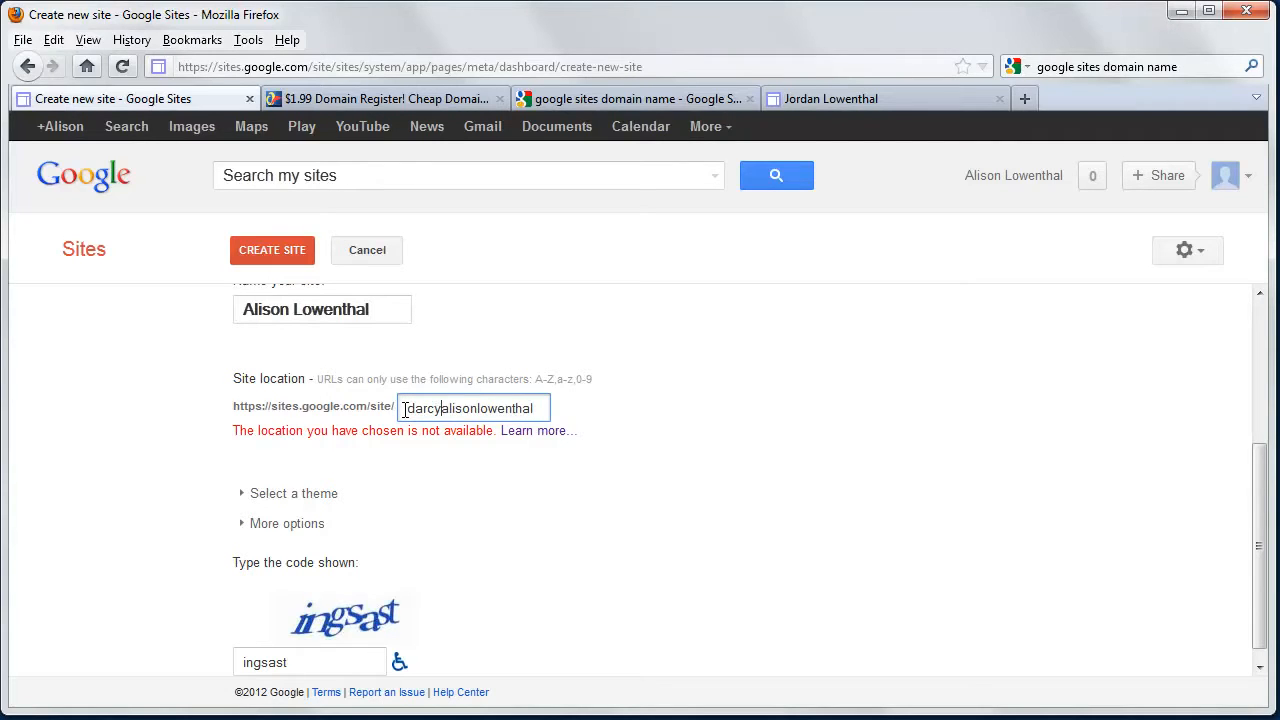
click(293, 255)
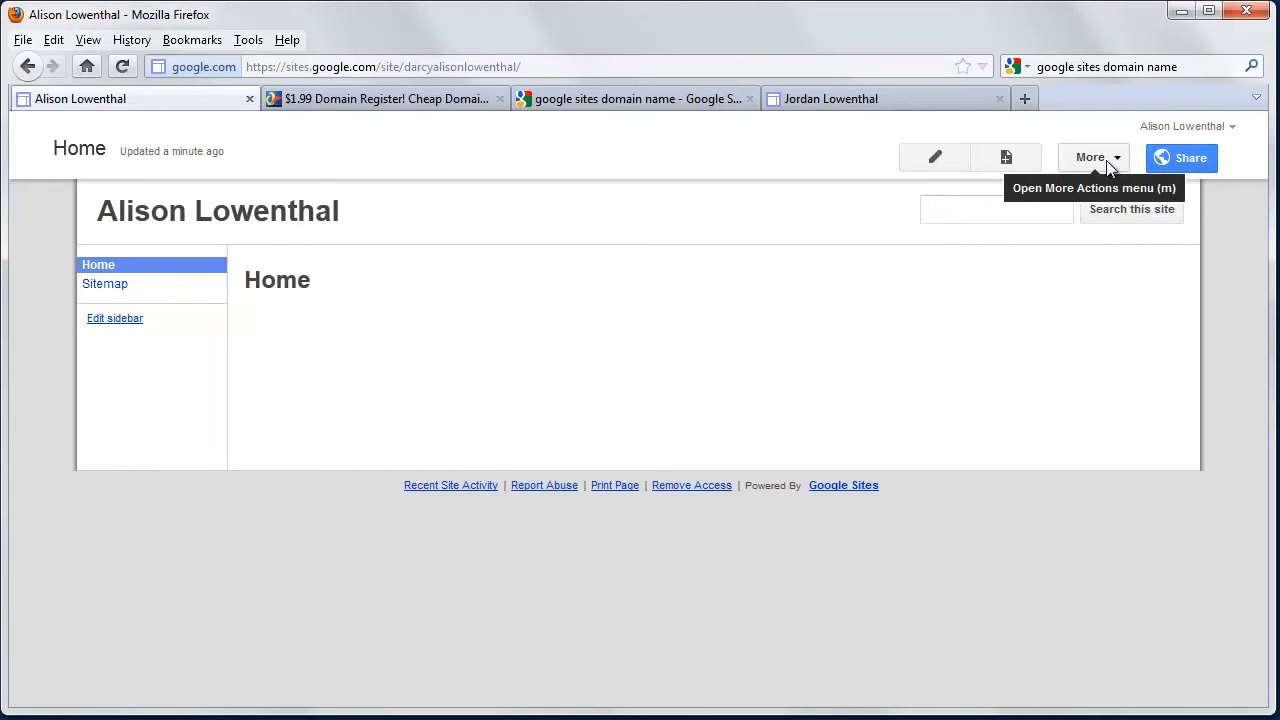
Open Manage site from the More actions menu and go to Site layout.
click(1108, 160)
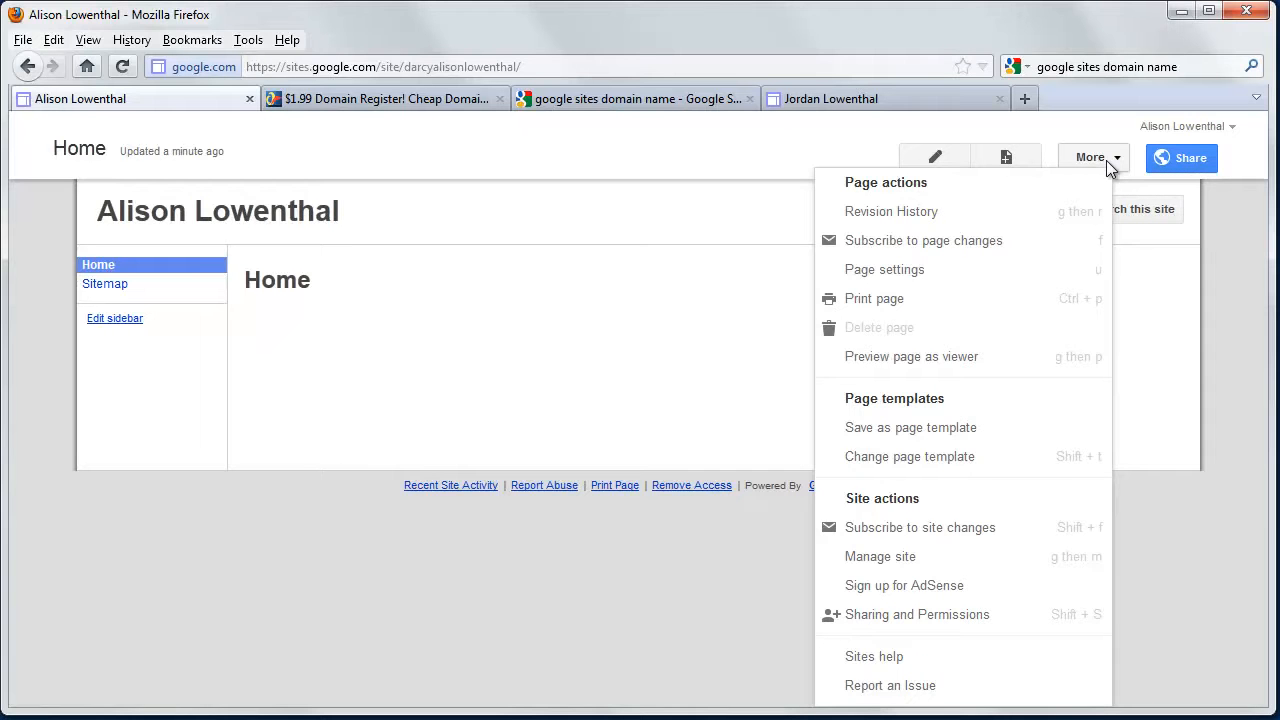
click(887, 566)
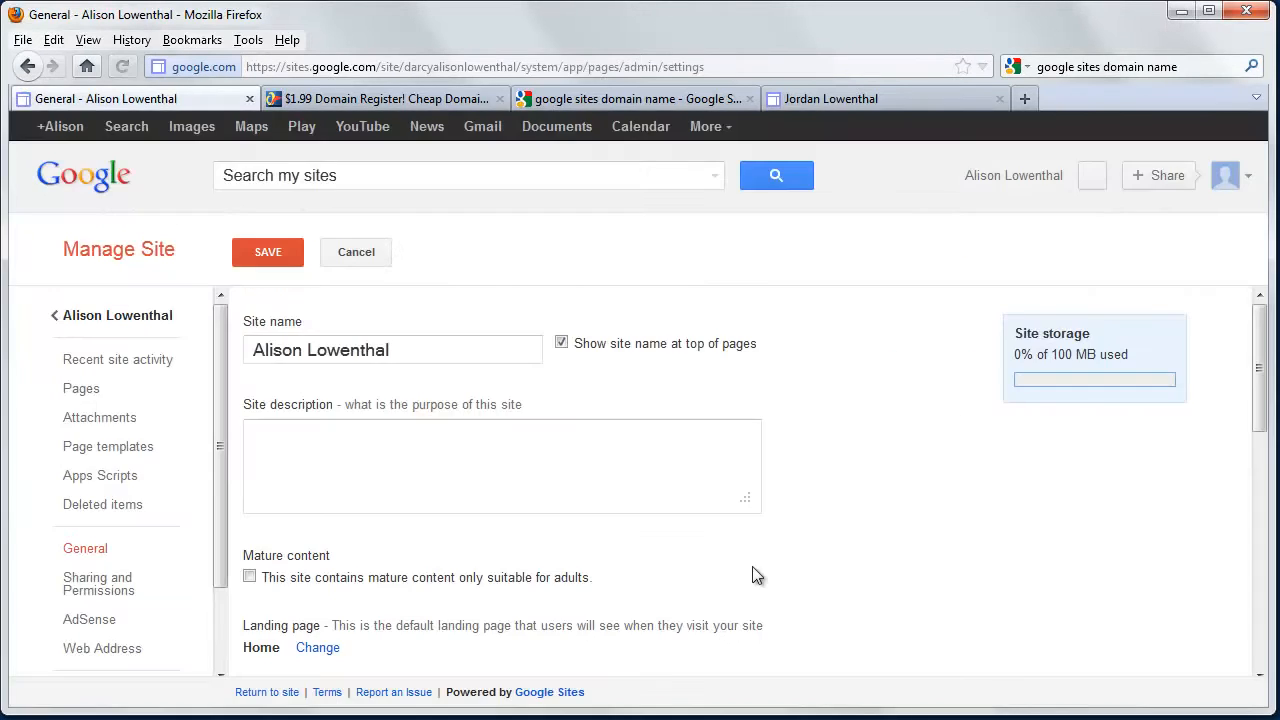
scroll(295, 558, down, 4)
scroll(299, 557, down, 7)
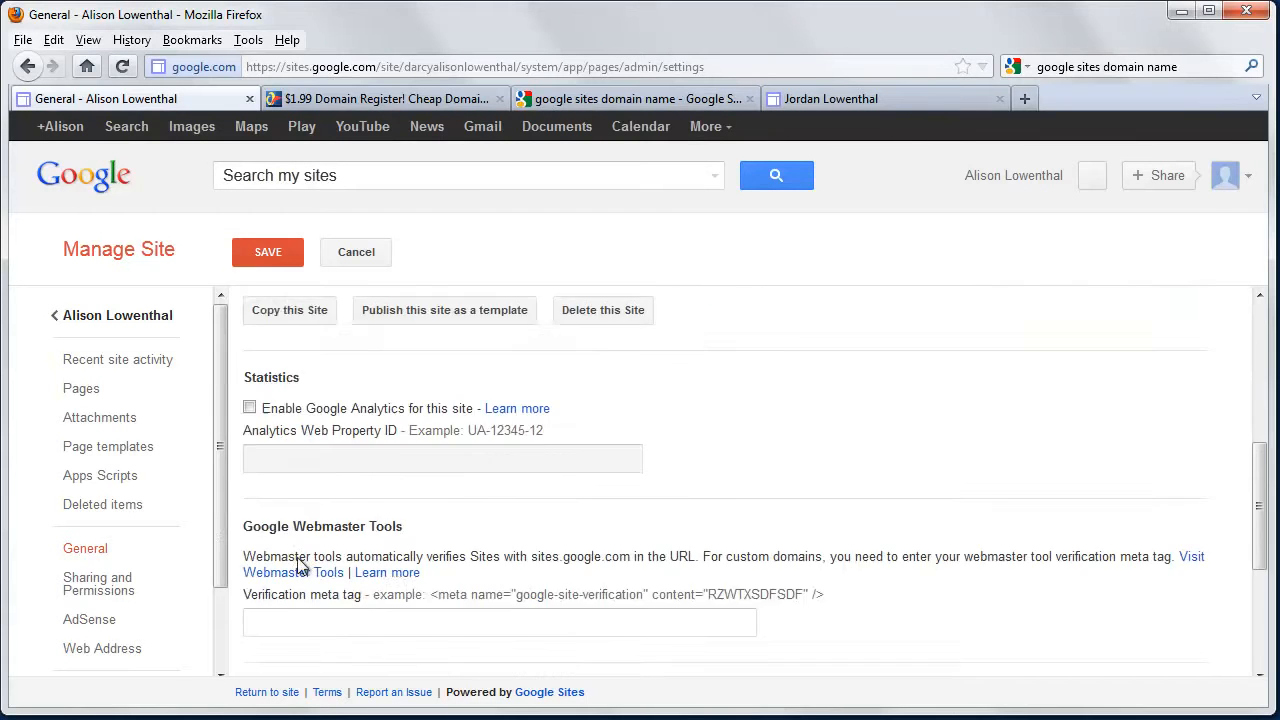
scroll(160, 491, down, 2)
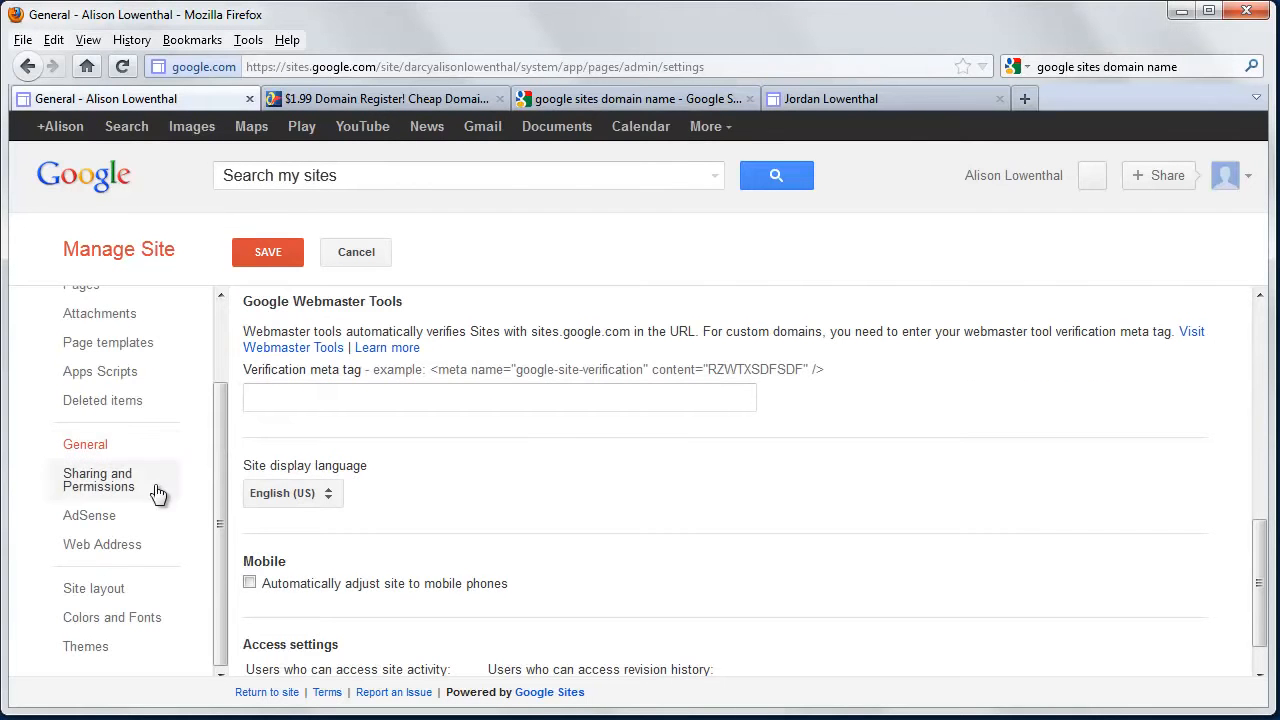
click(118, 598)
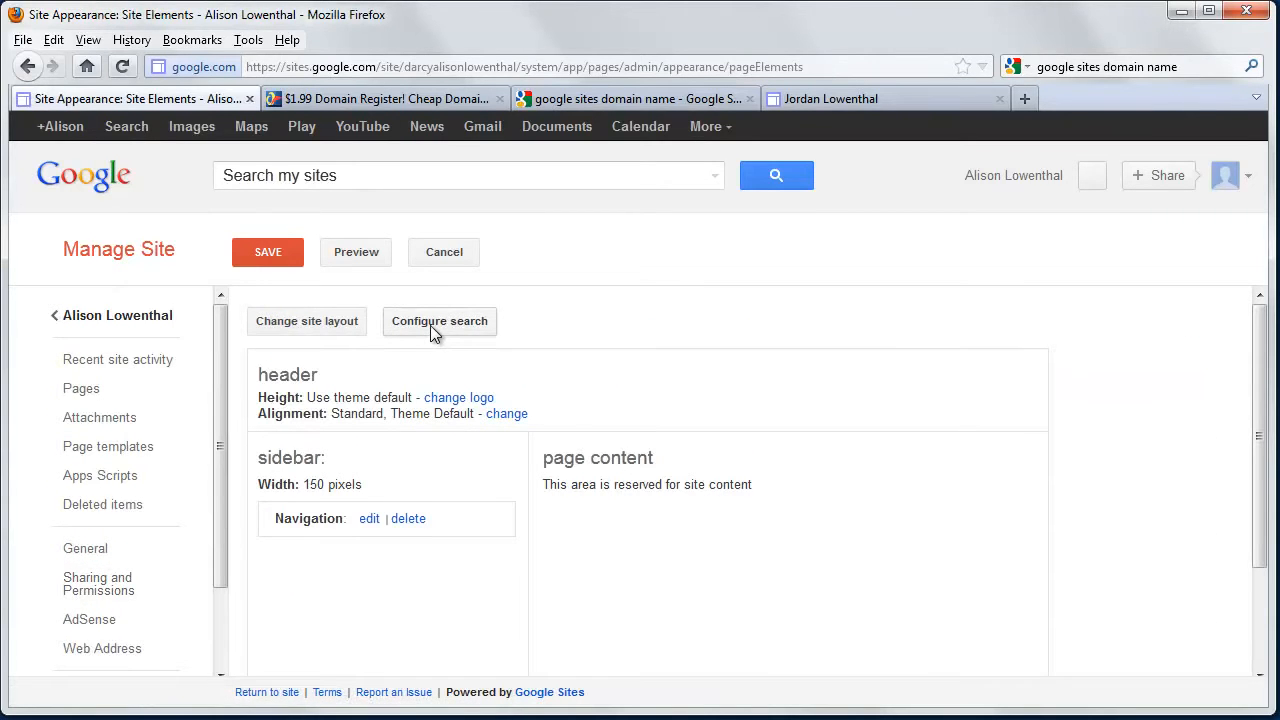
Uncheck 'this site' in the search configuration, then open Change site layout.
click(432, 325)
click(421, 433)
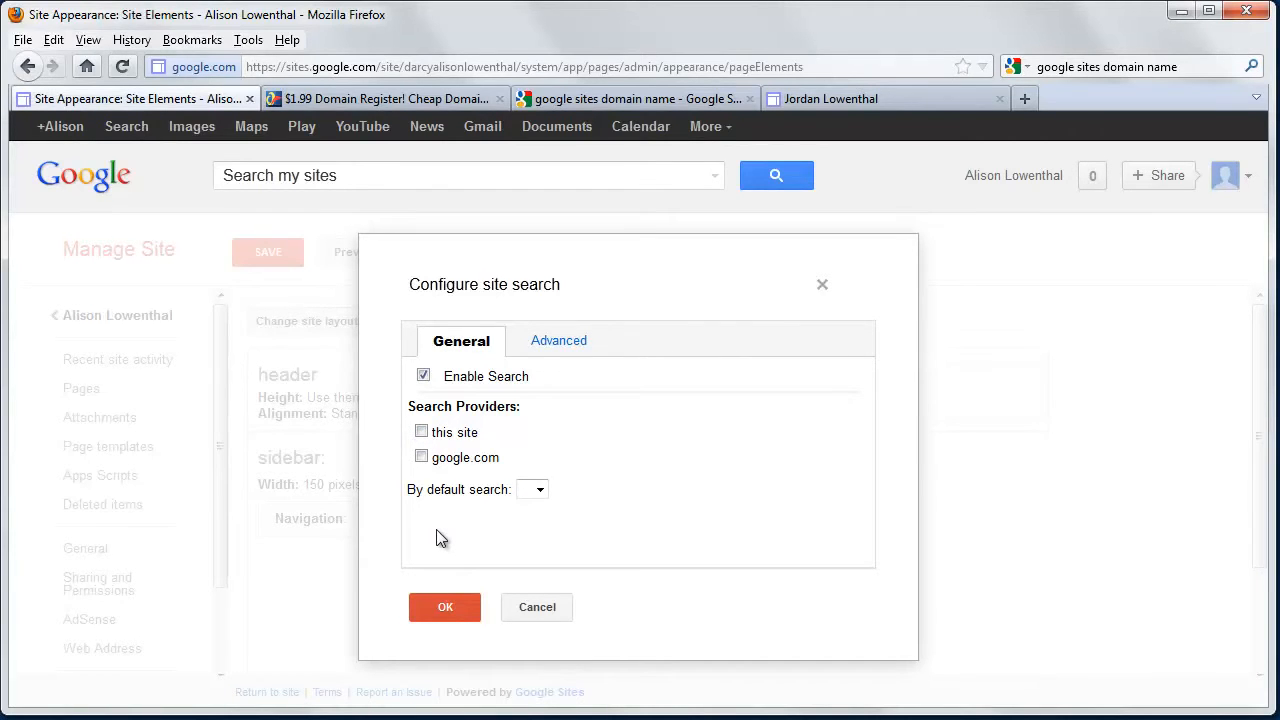
click(441, 604)
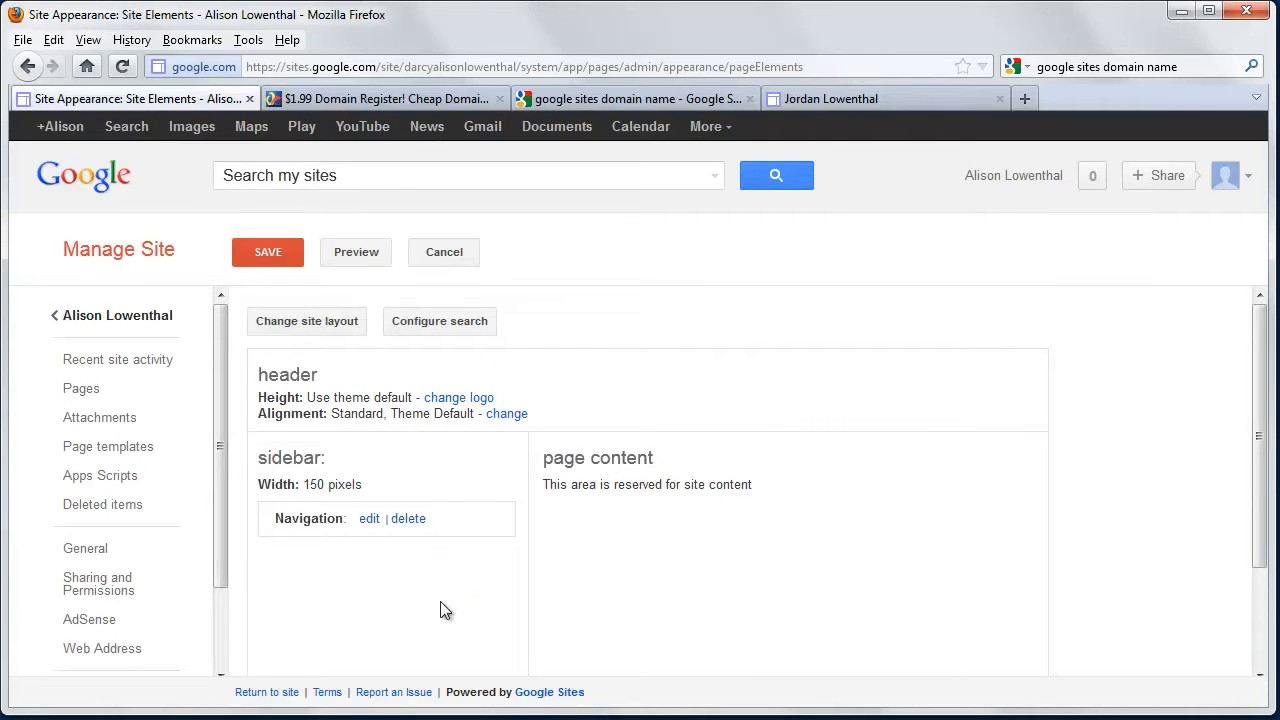
click(319, 320)
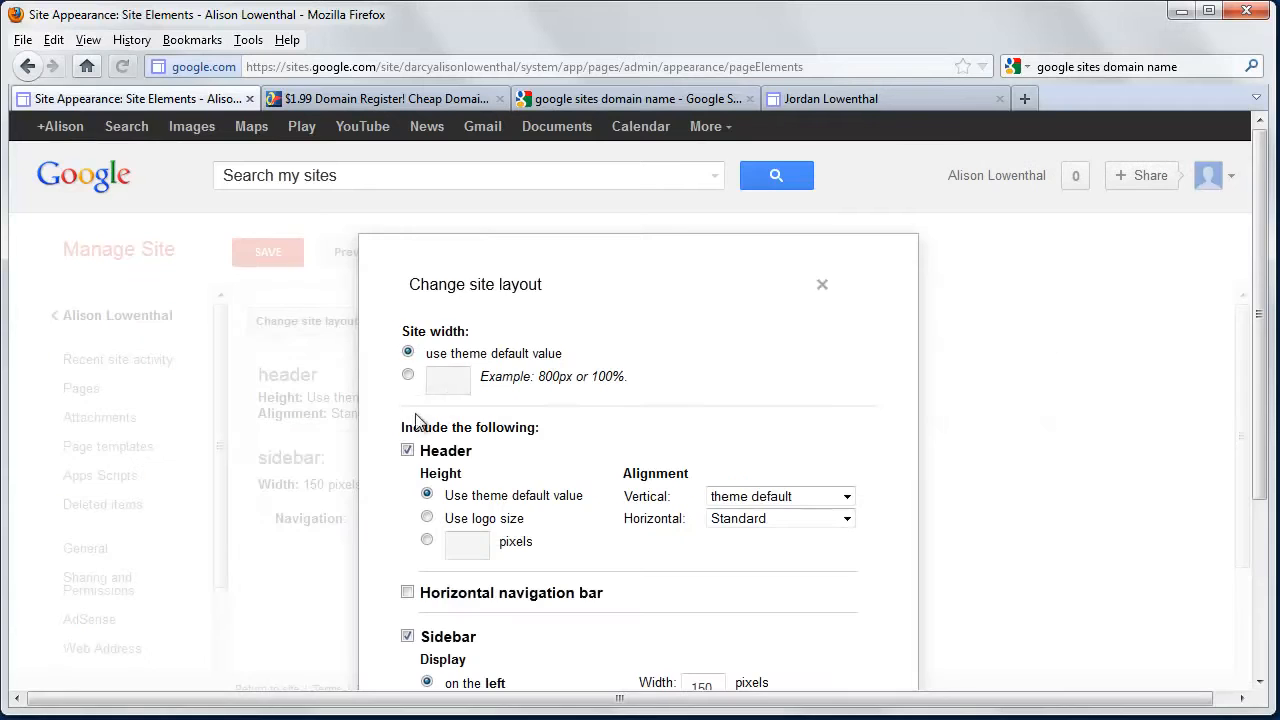
Set a custom 900px site width and add a 30-pixel-high footer.
click(407, 377)
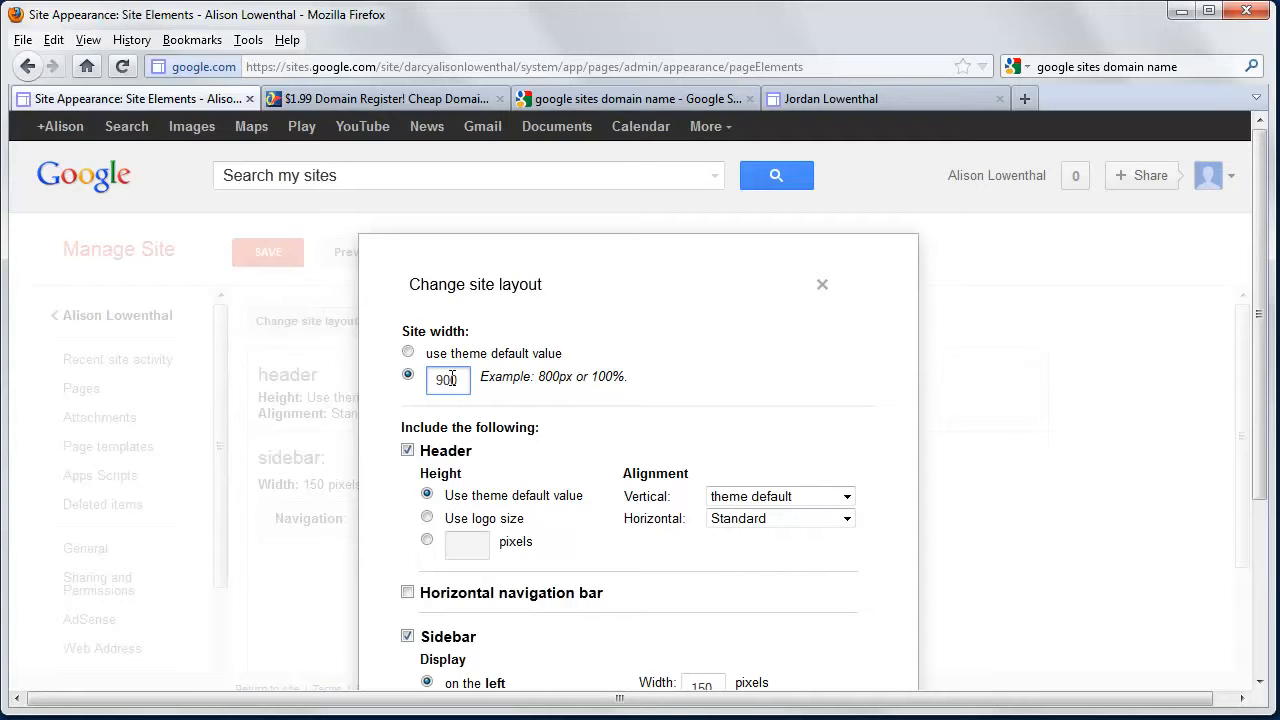
text(px)
scroll(475, 492, down, 3)
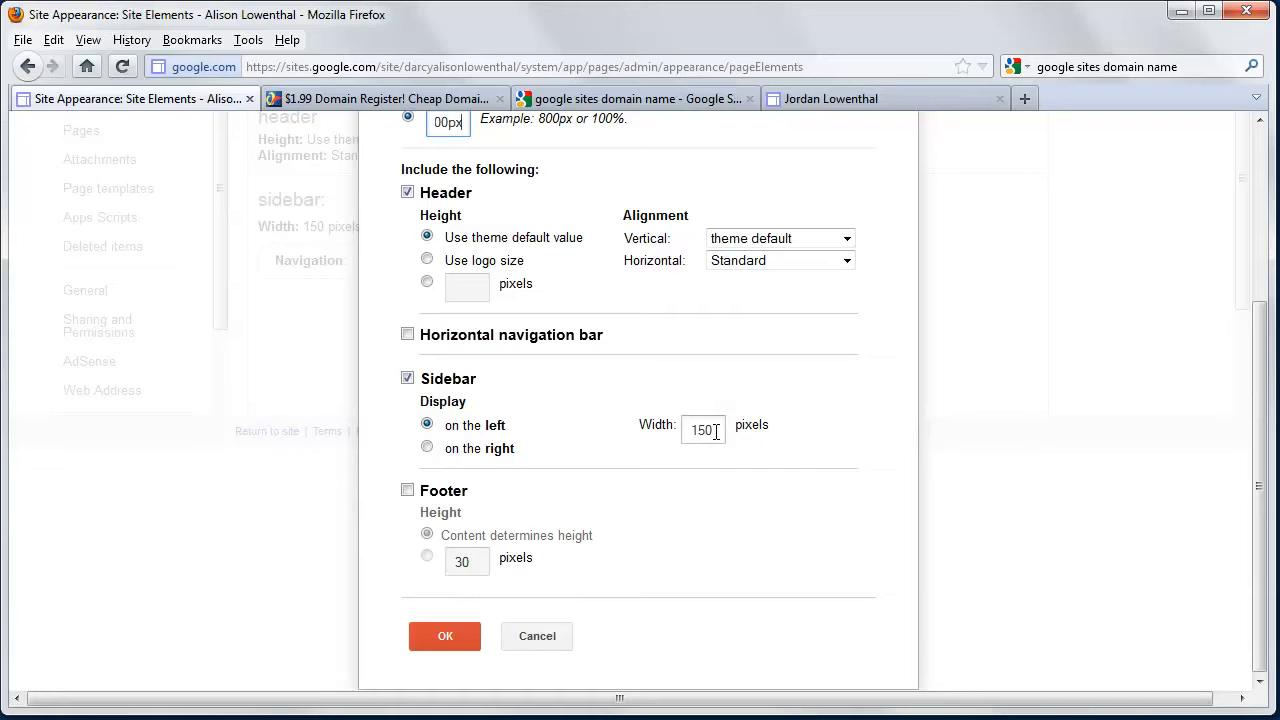
click(407, 490)
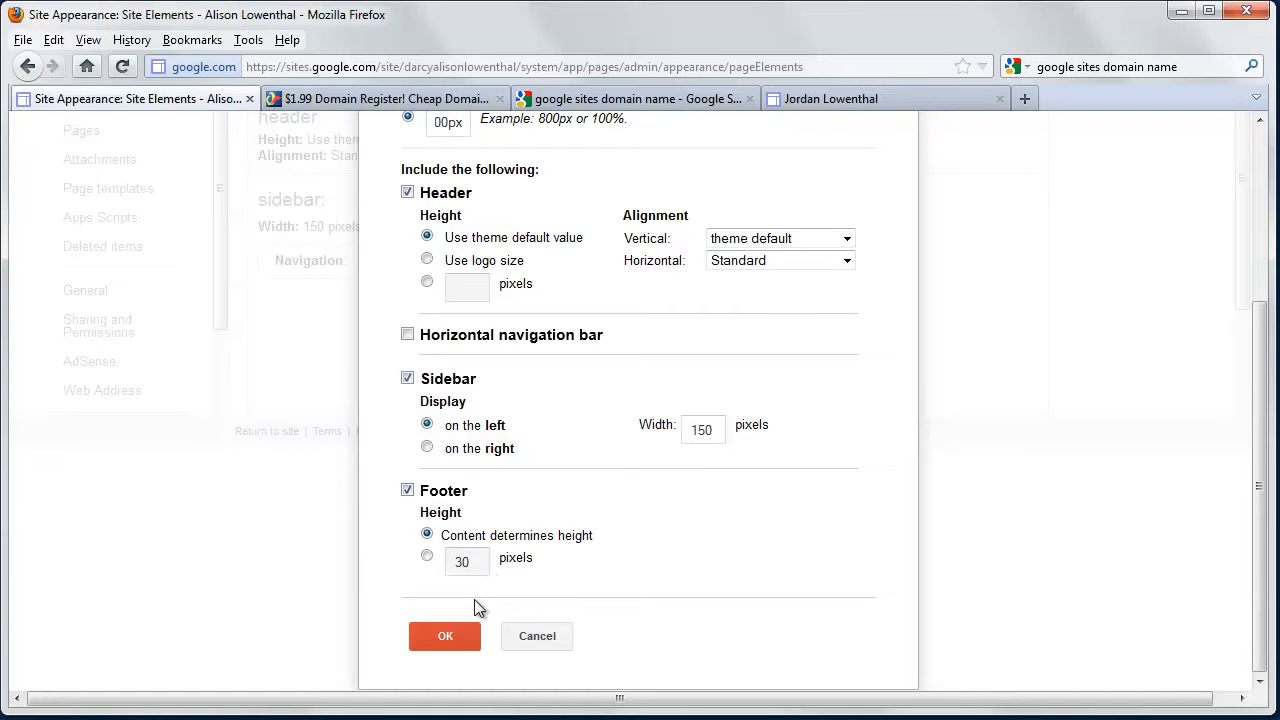
click(430, 558)
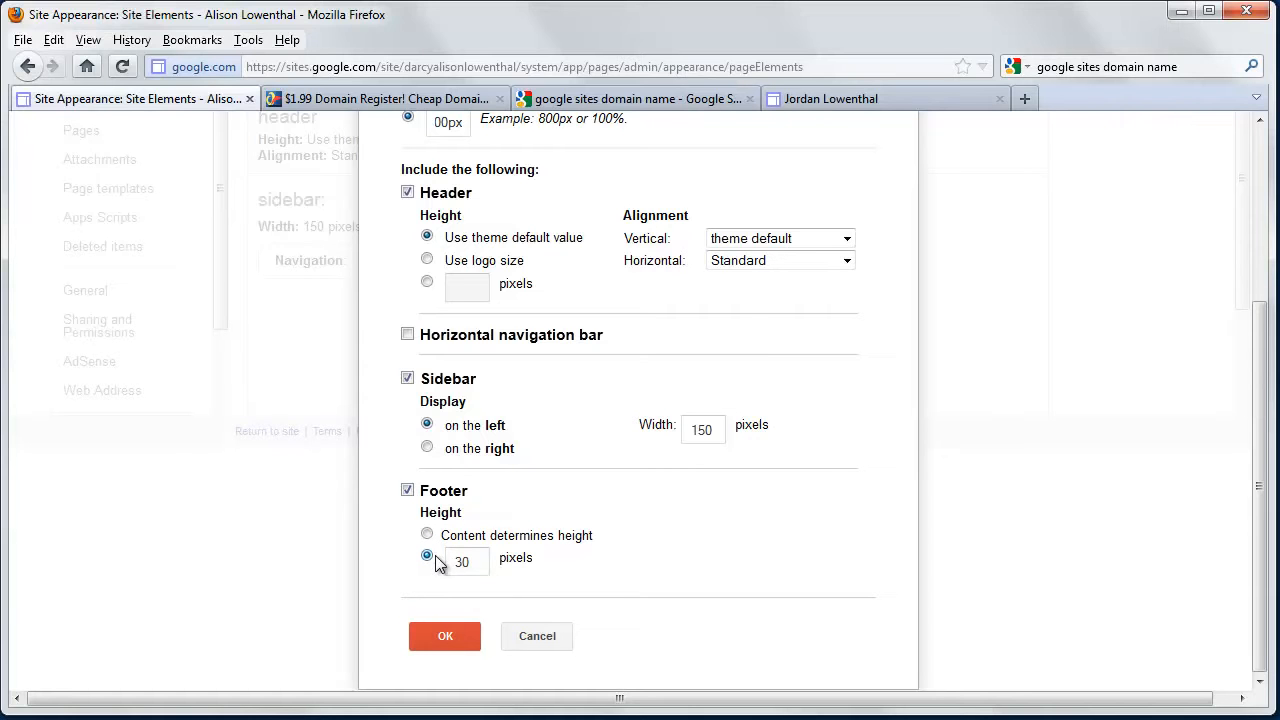
click(445, 636)
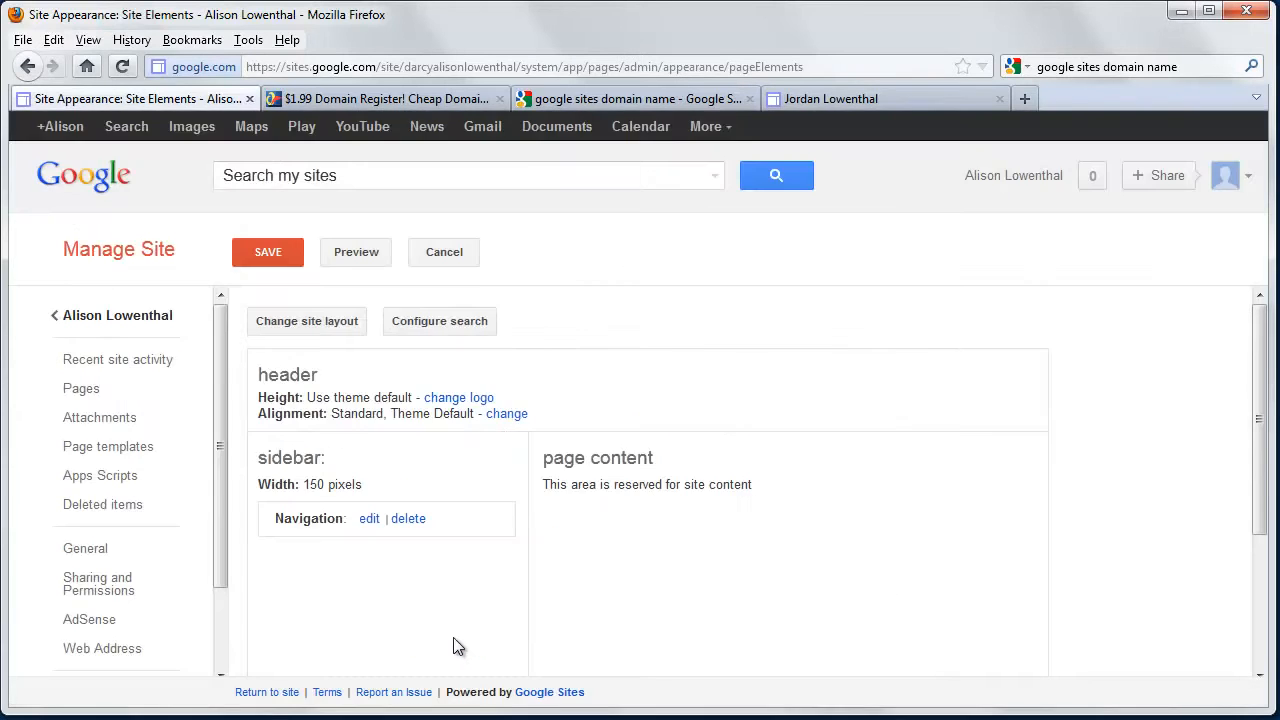
Stay on the page when warned, save the layout, and go to Colors and Fonts.
scroll(400, 590, down, 3)
scroll(121, 627, down, 2)
click(120, 622)
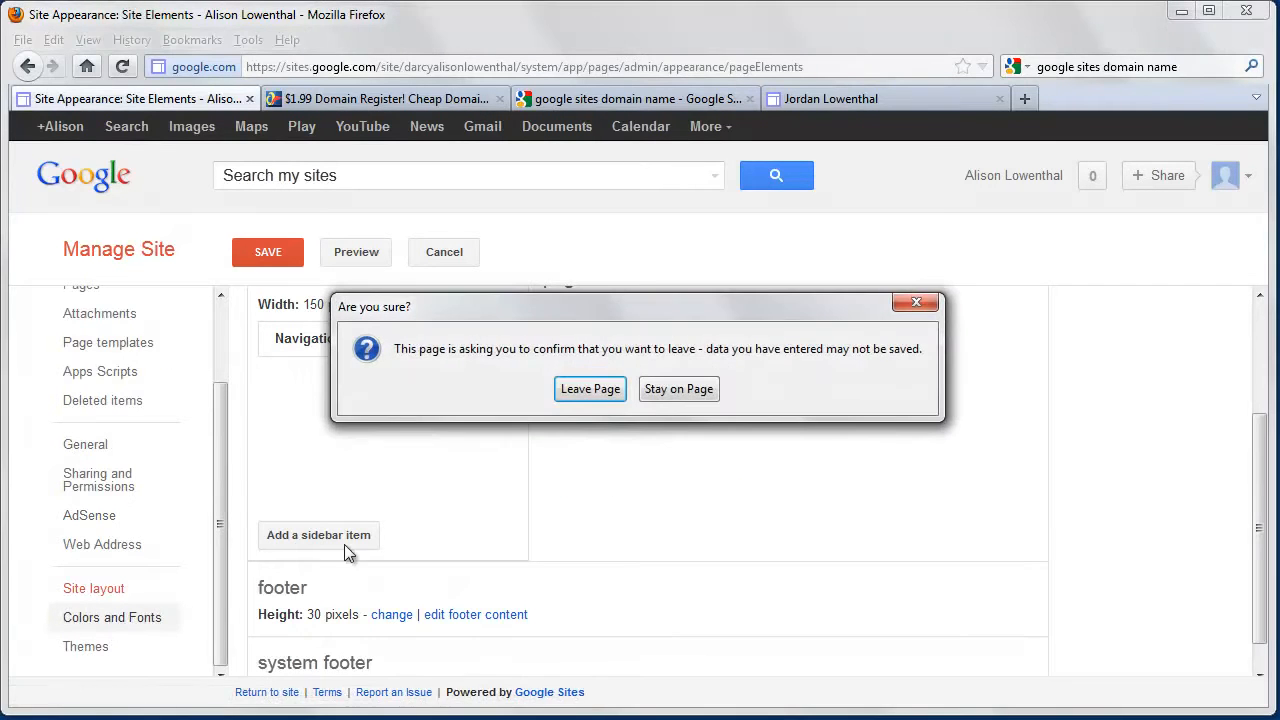
click(659, 388)
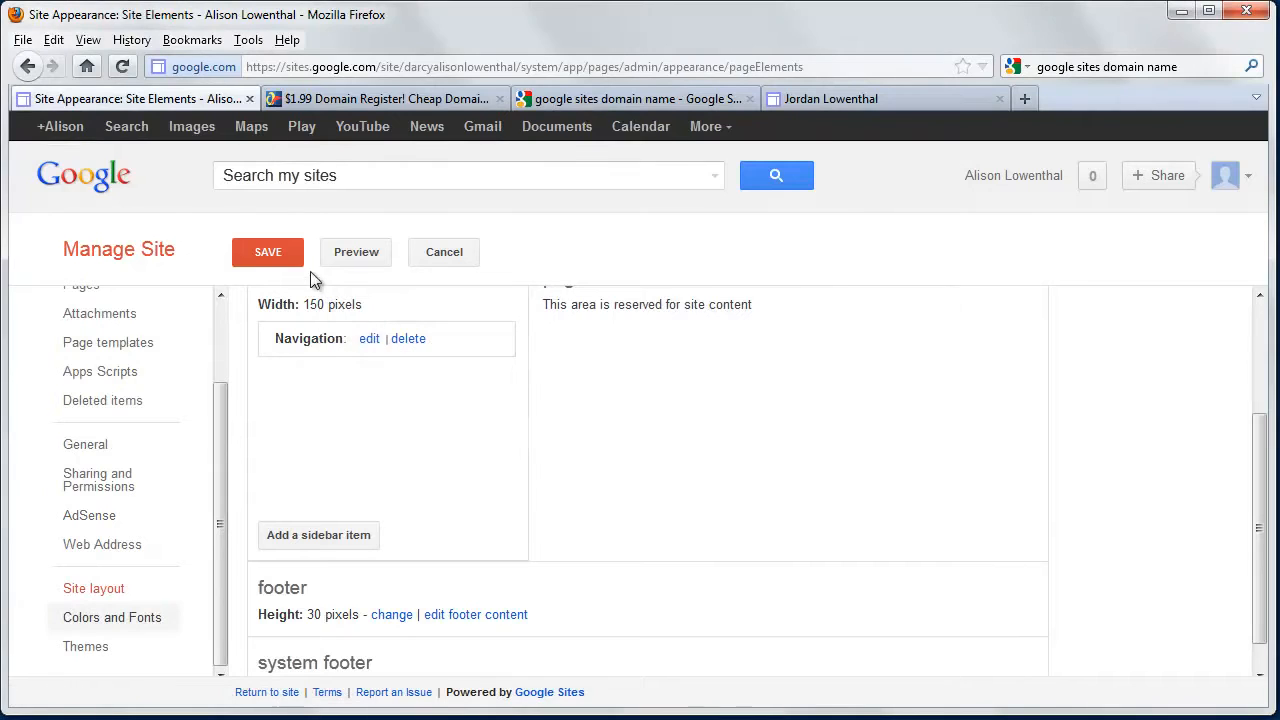
click(276, 257)
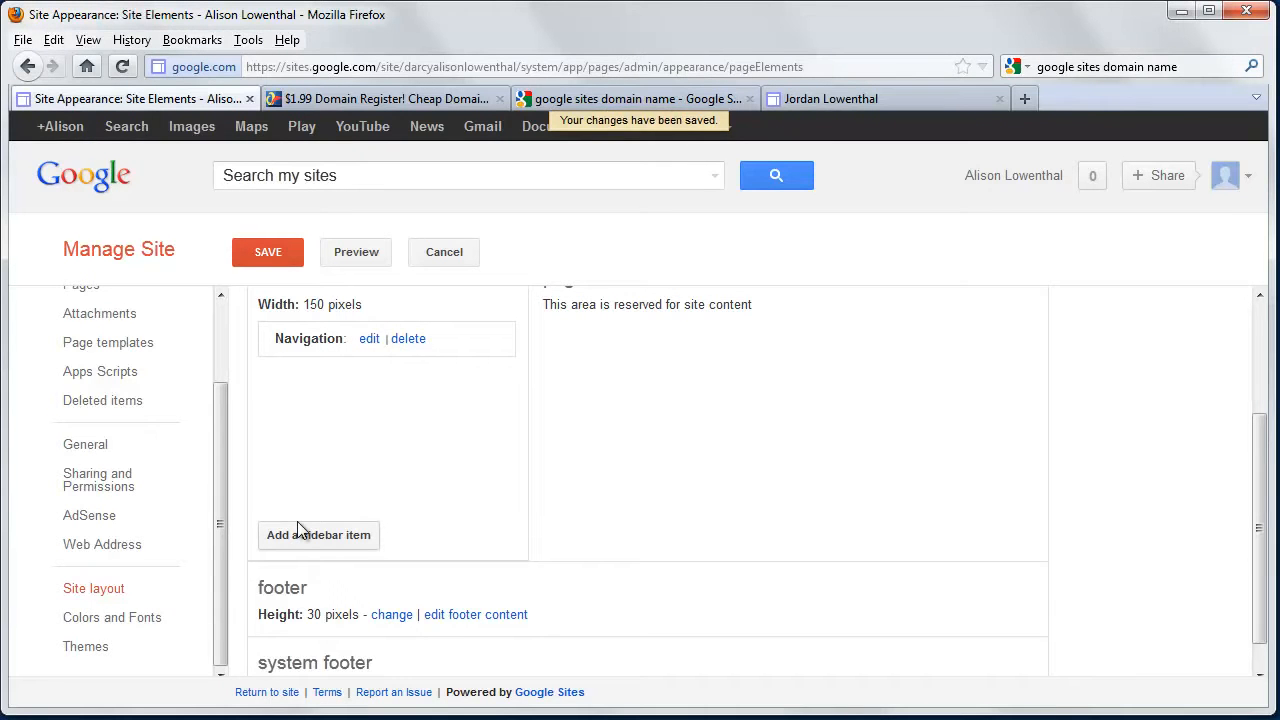
click(146, 626)
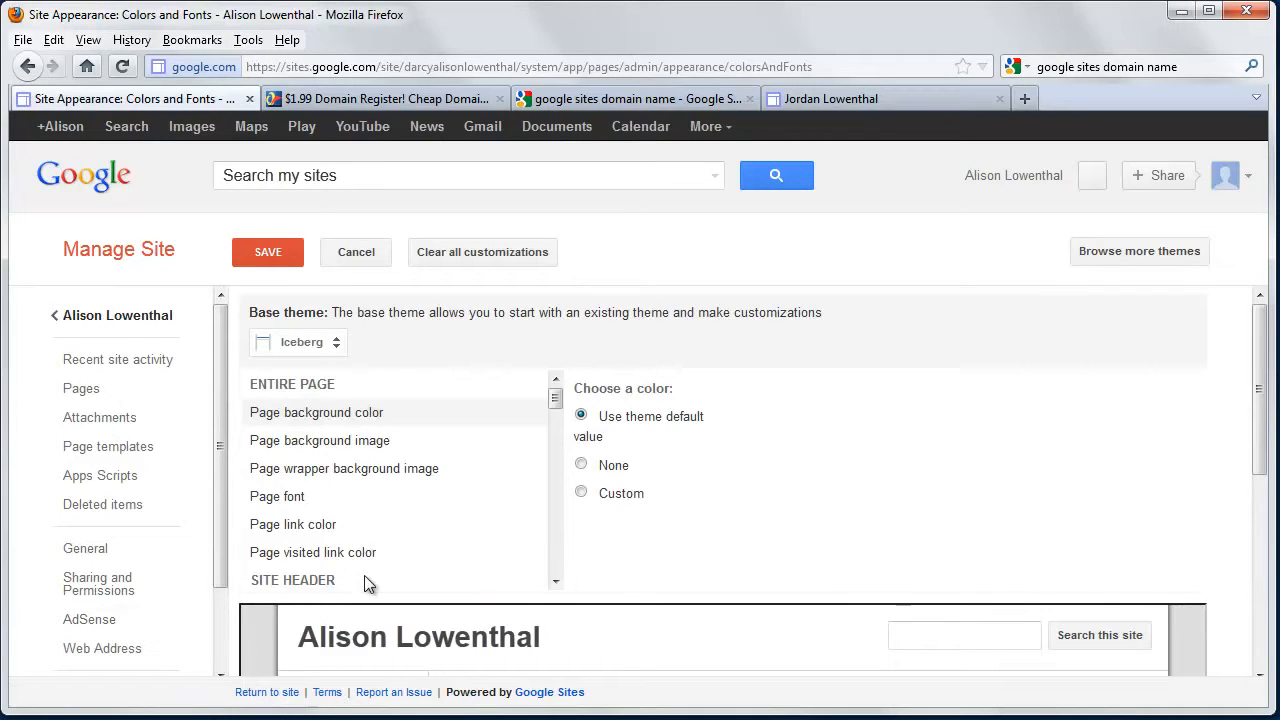
Set the page background colour to custom dark orange #973800.
scroll(375, 582, down, 3)
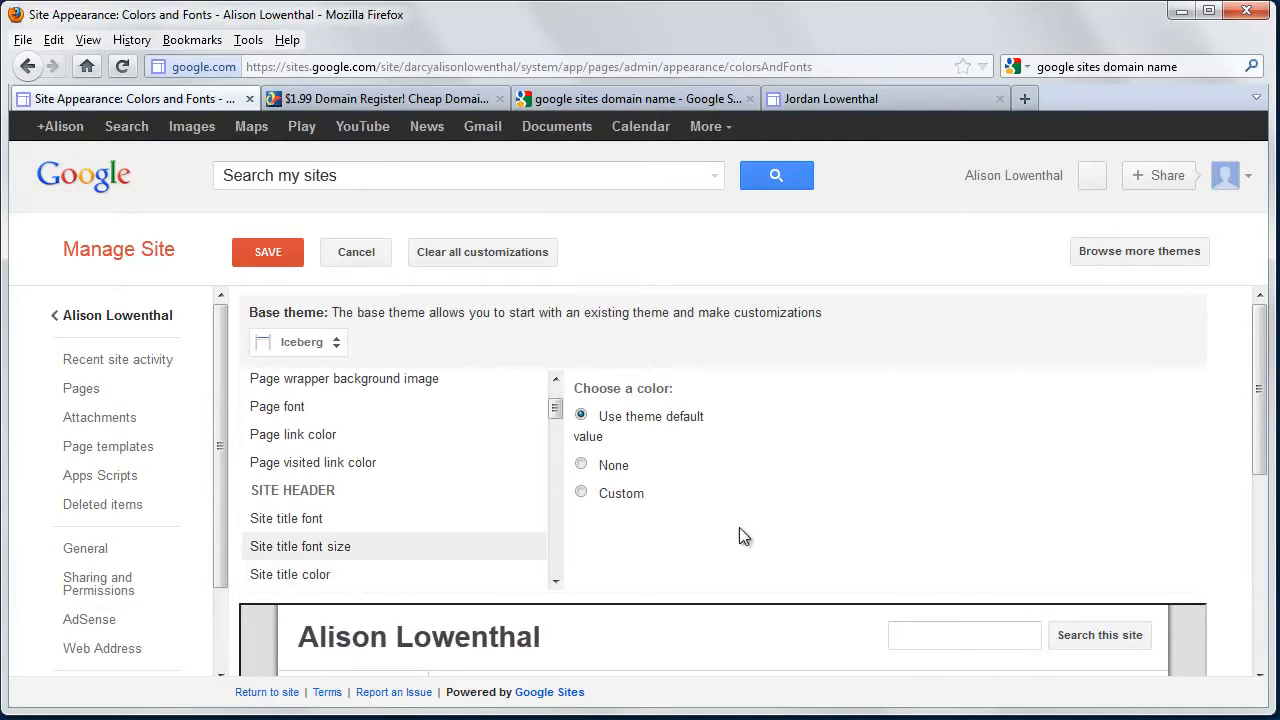
click(581, 495)
click(581, 494)
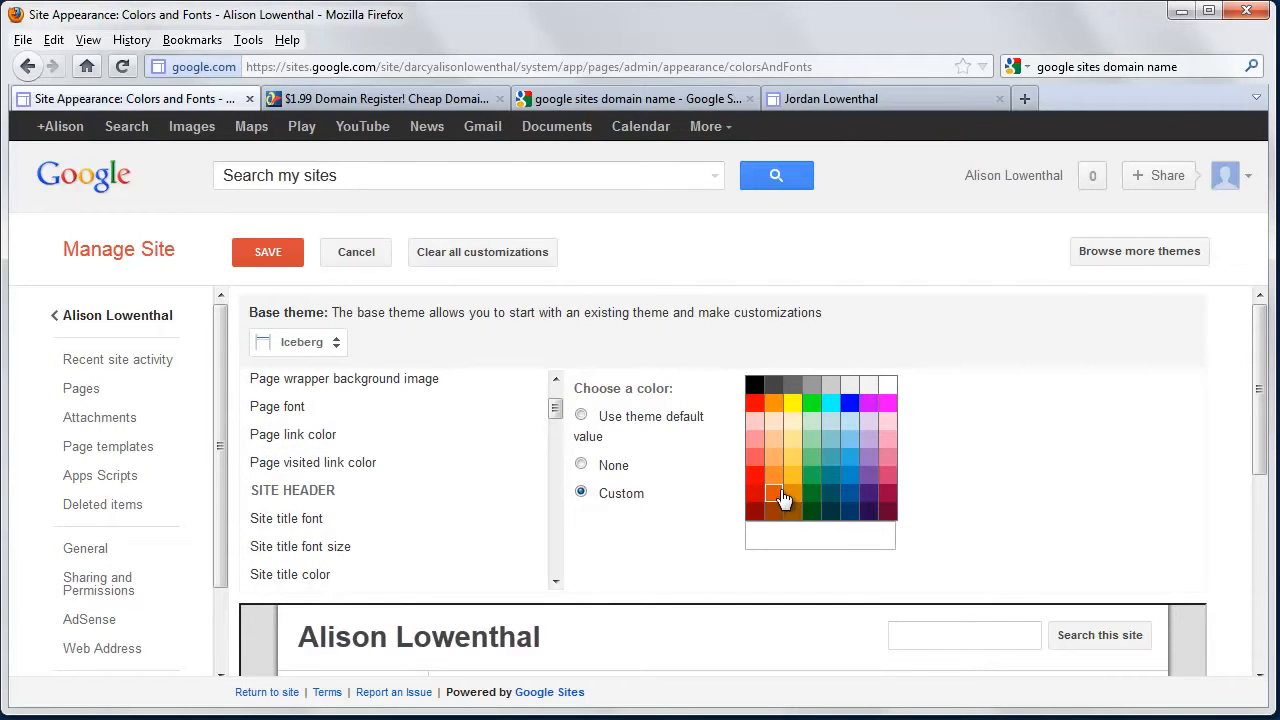
click(774, 495)
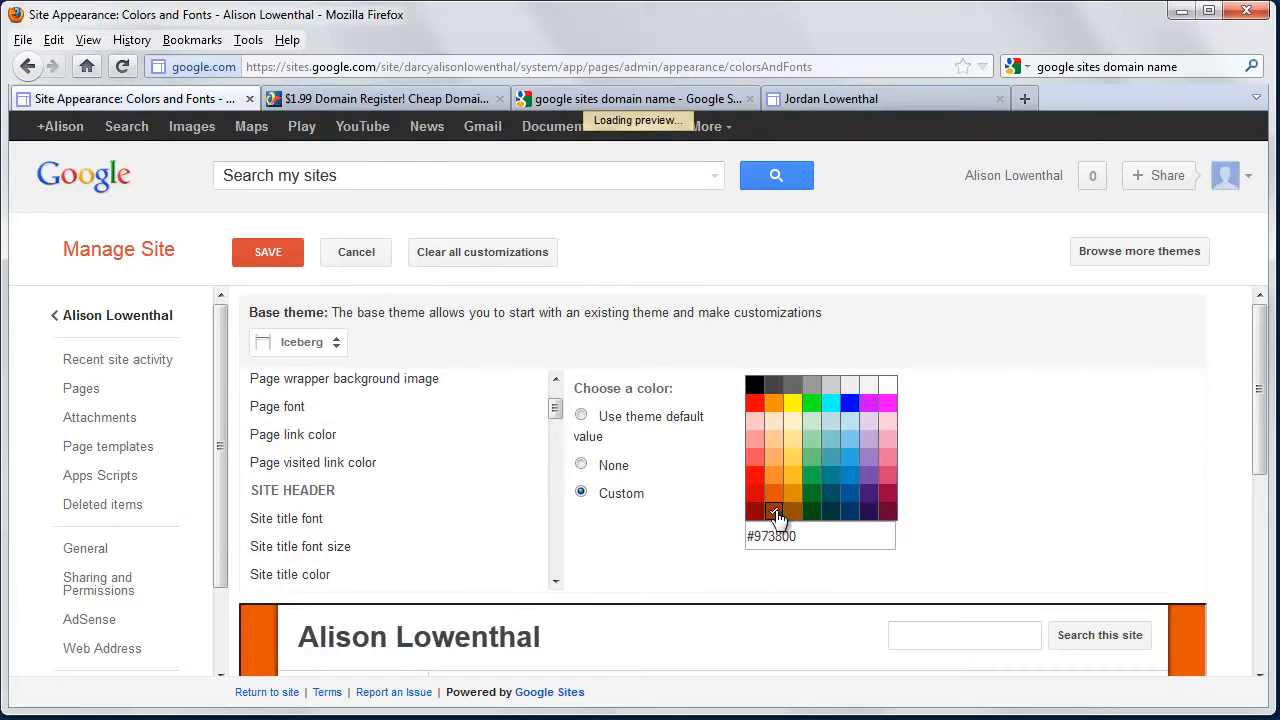
click(773, 511)
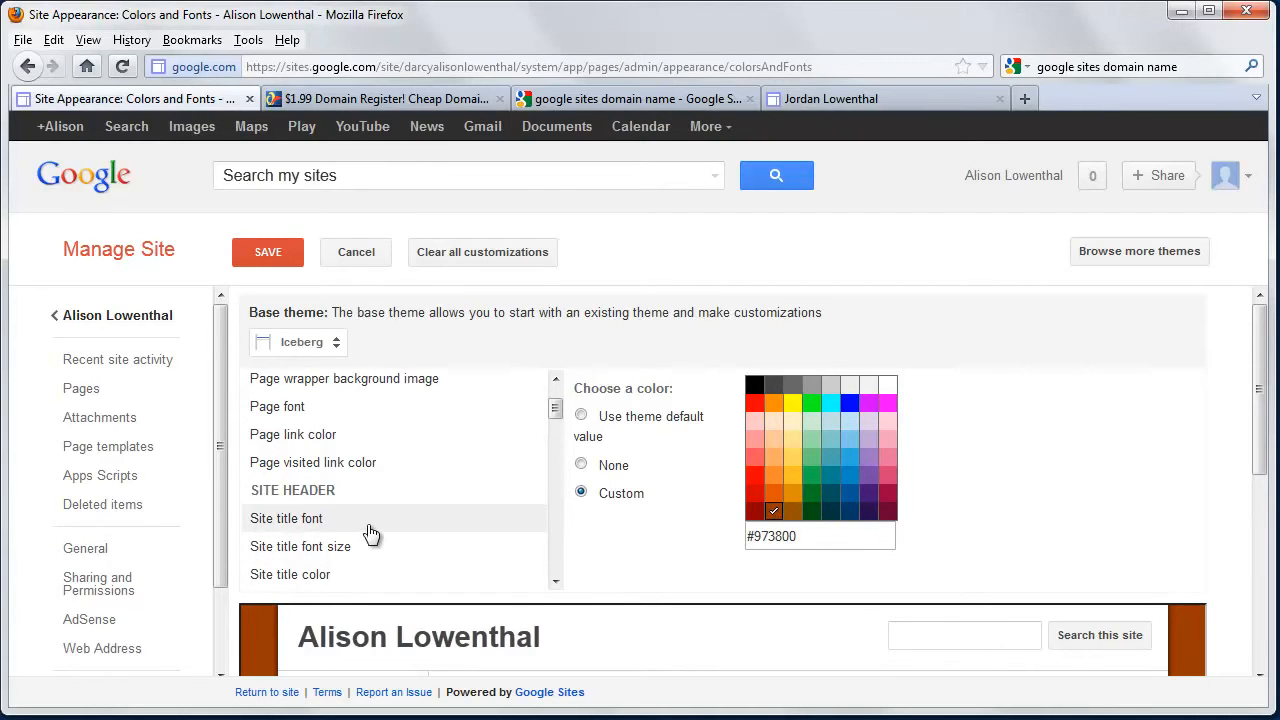
Set the page font to Custom with Normal as the font.
click(312, 408)
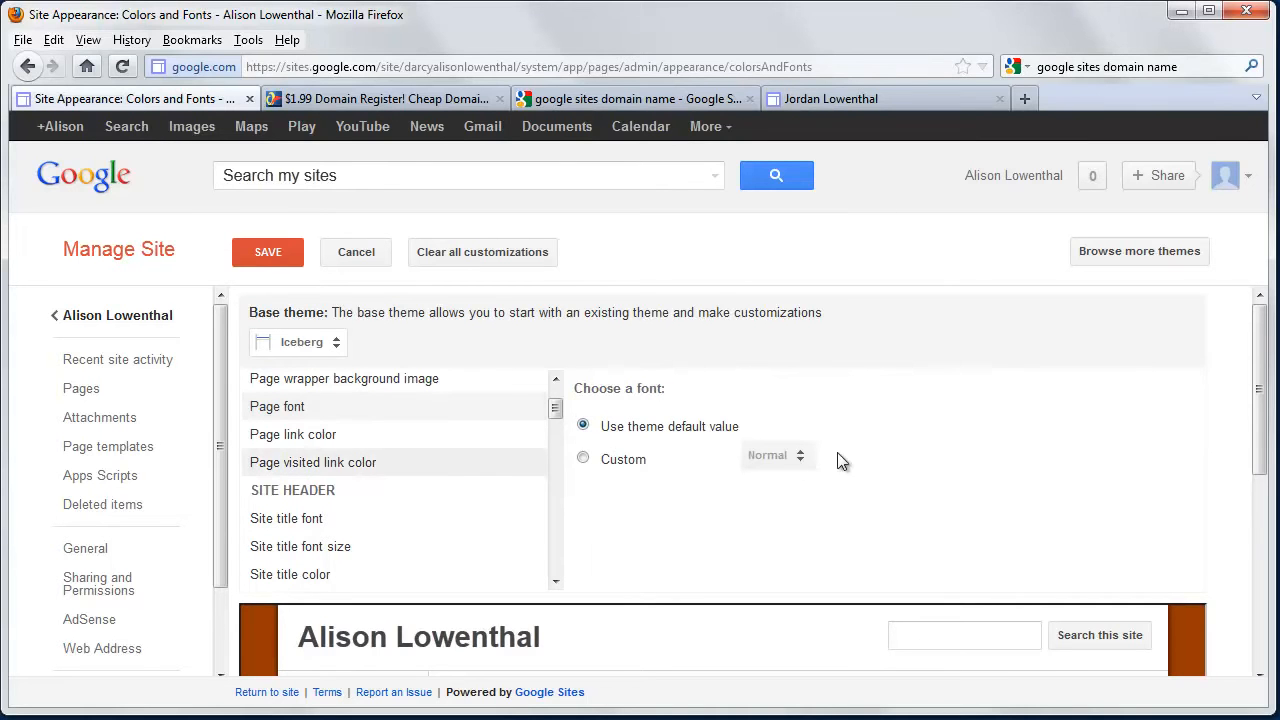
click(585, 459)
click(786, 460)
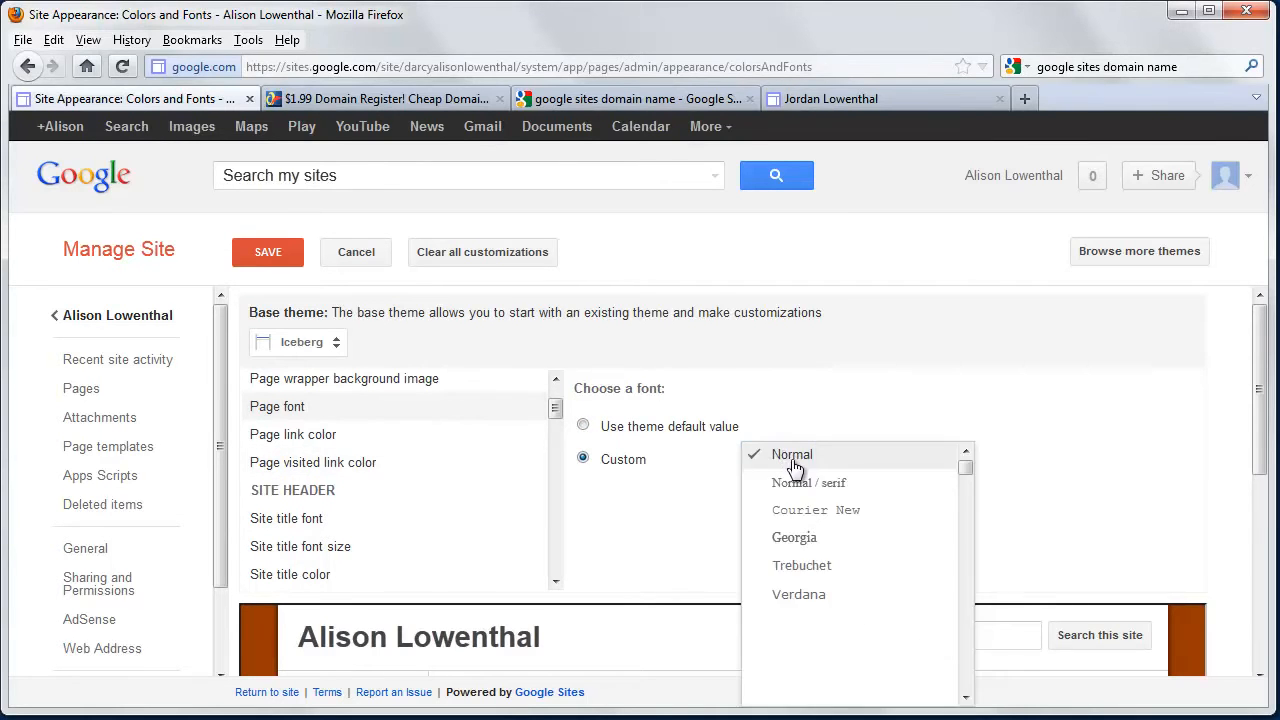
scroll(842, 600, down, 1)
scroll(842, 612, down, 10)
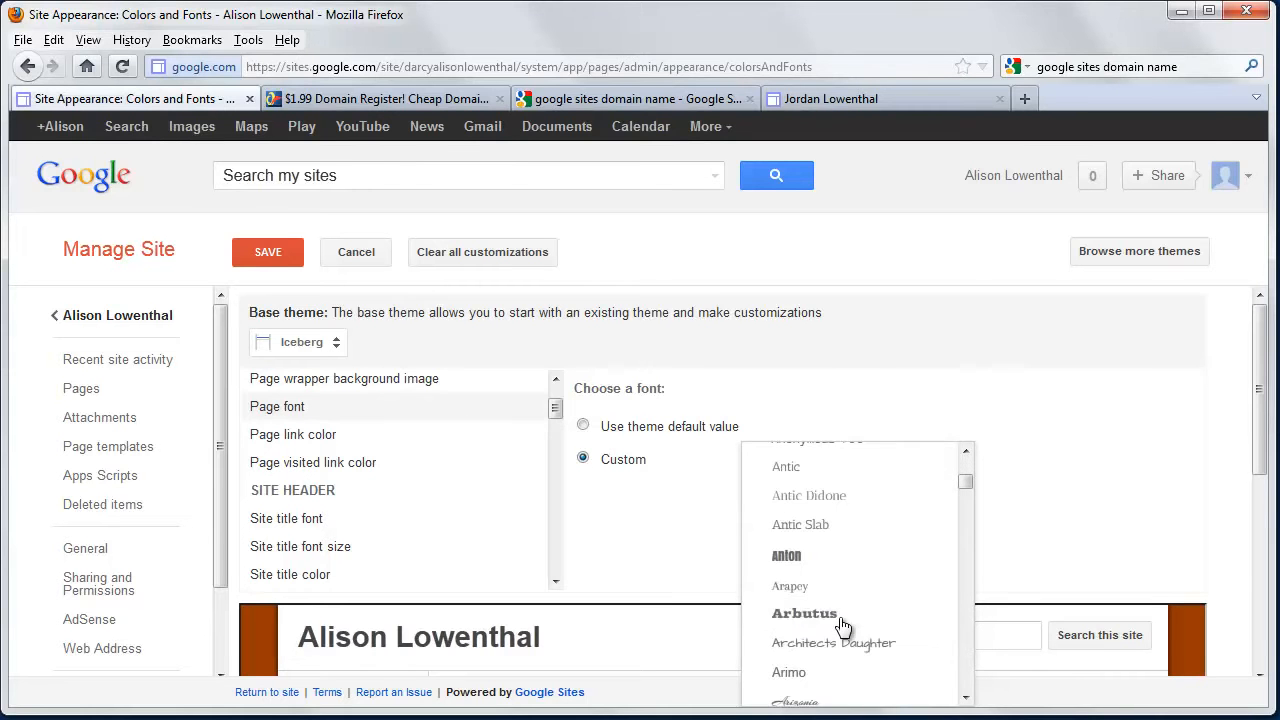
scroll(842, 590, up, 4)
scroll(842, 555, up, 5)
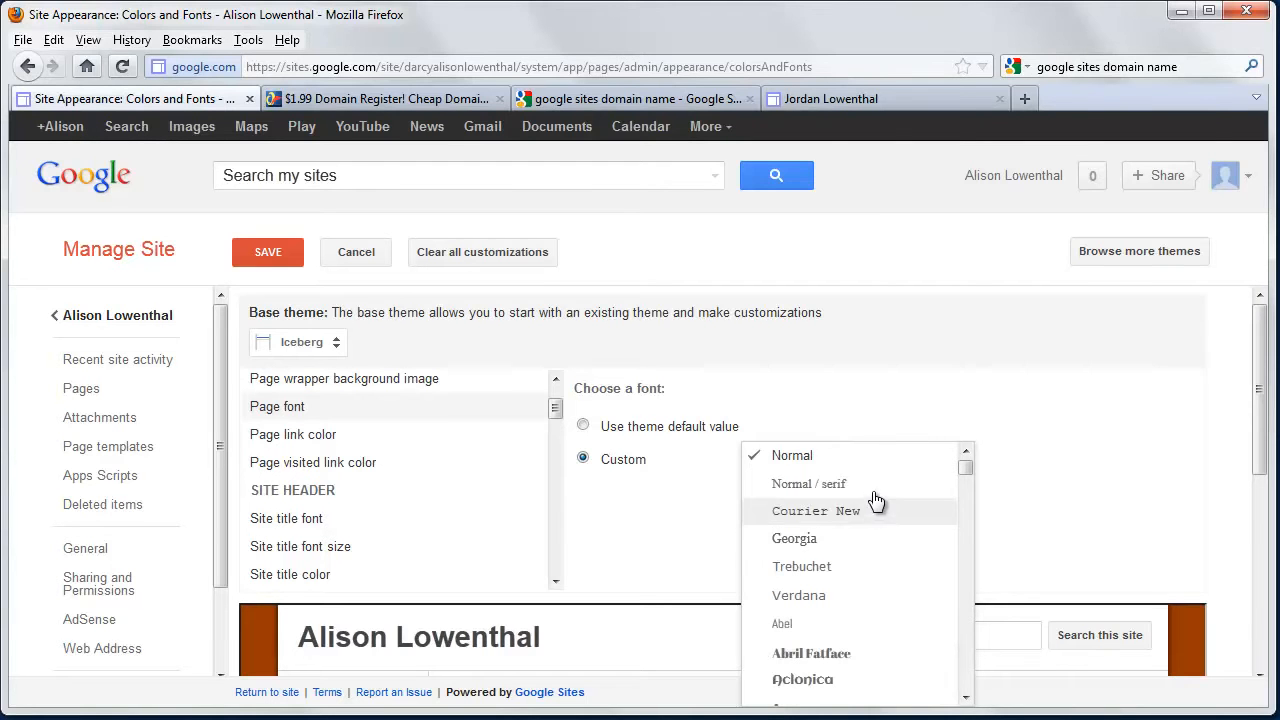
click(877, 458)
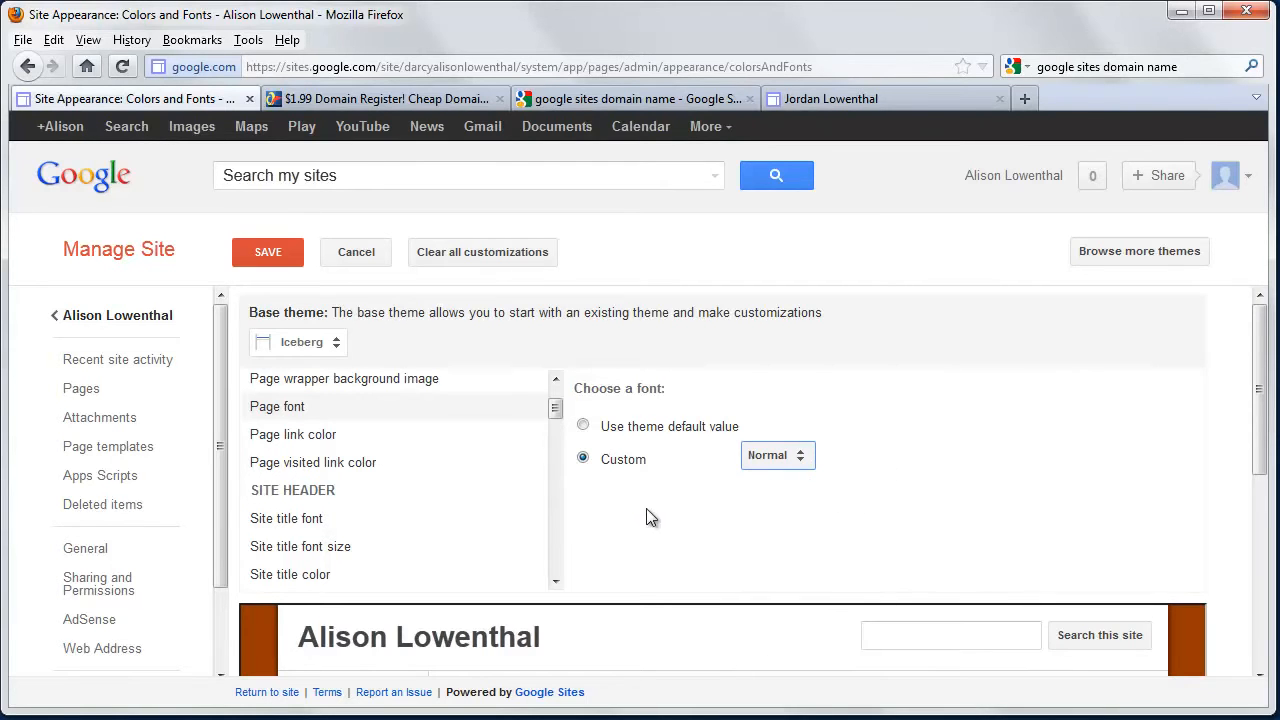
Set the site title font size to custom 24 pt.
click(307, 523)
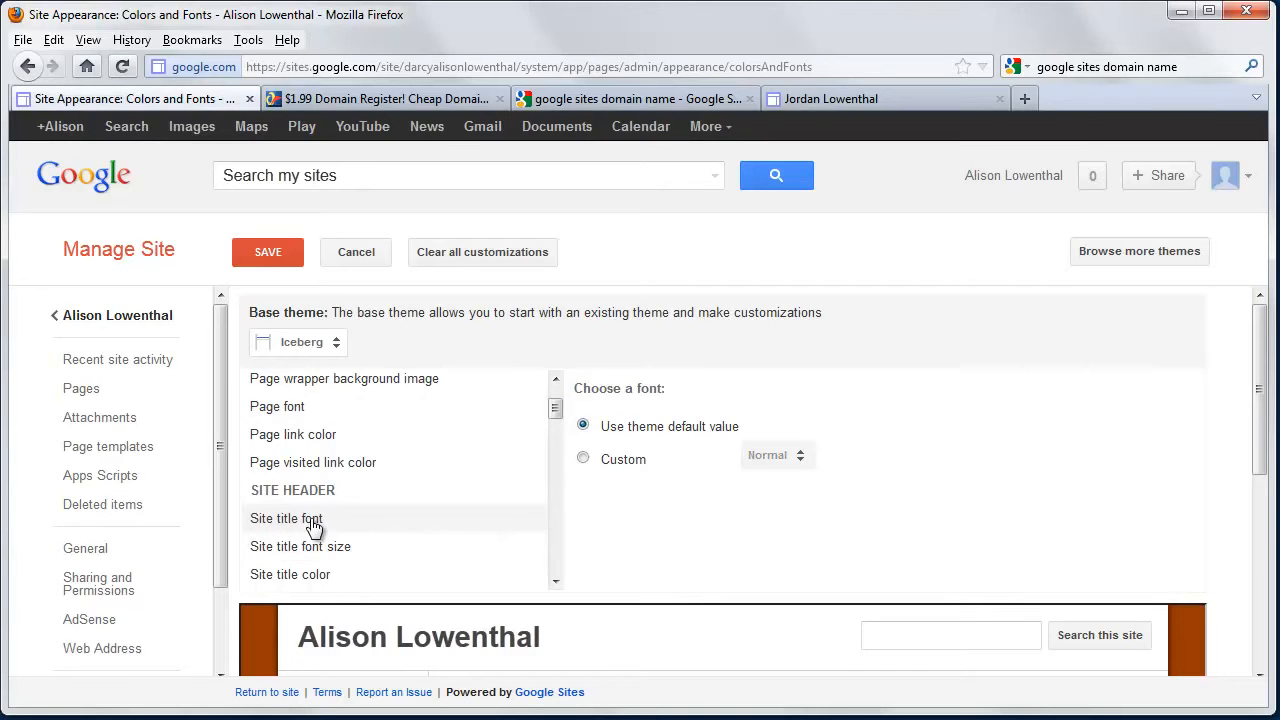
click(336, 550)
click(584, 461)
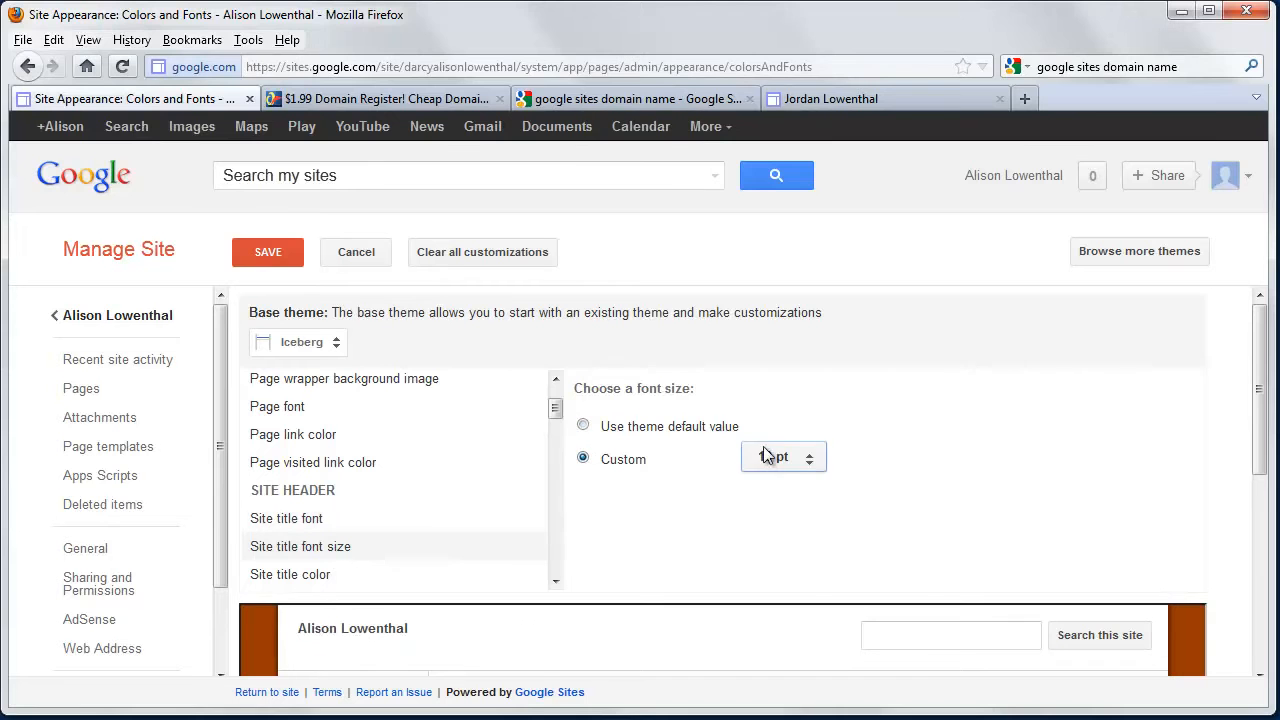
click(781, 458)
click(824, 612)
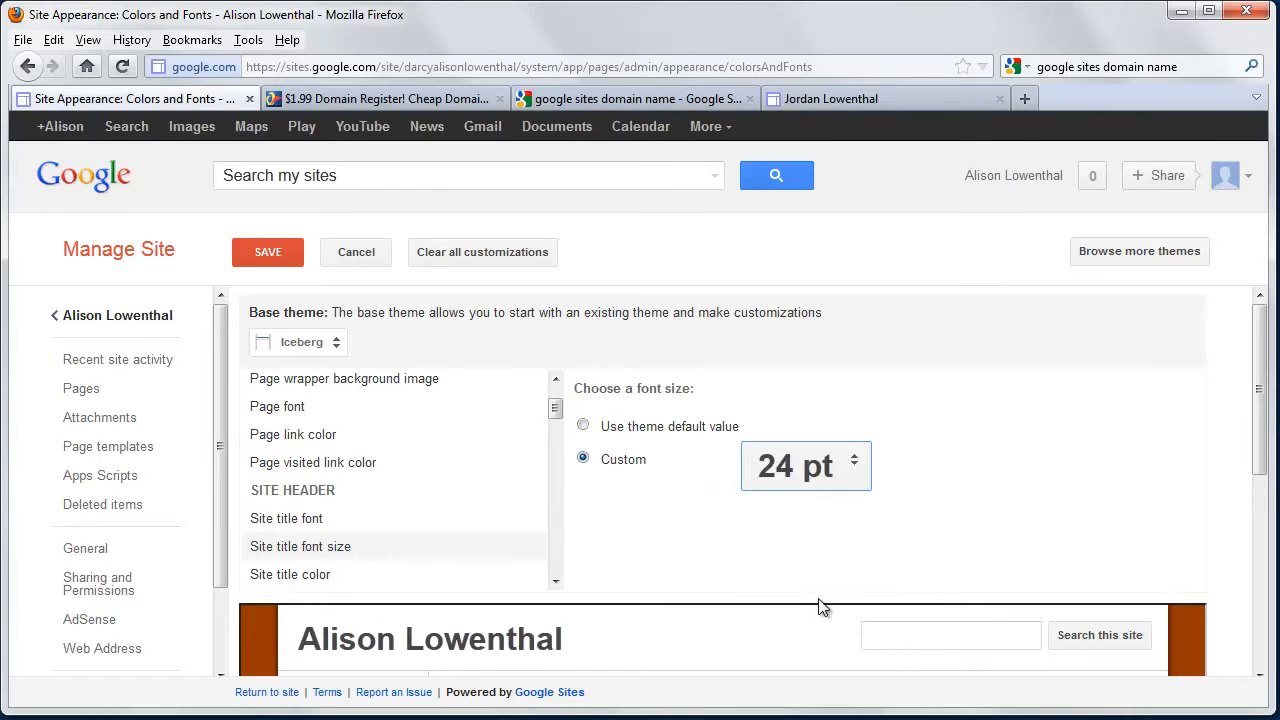
Make the site title colour custom navy #003965, save, and return to Home.
click(350, 529)
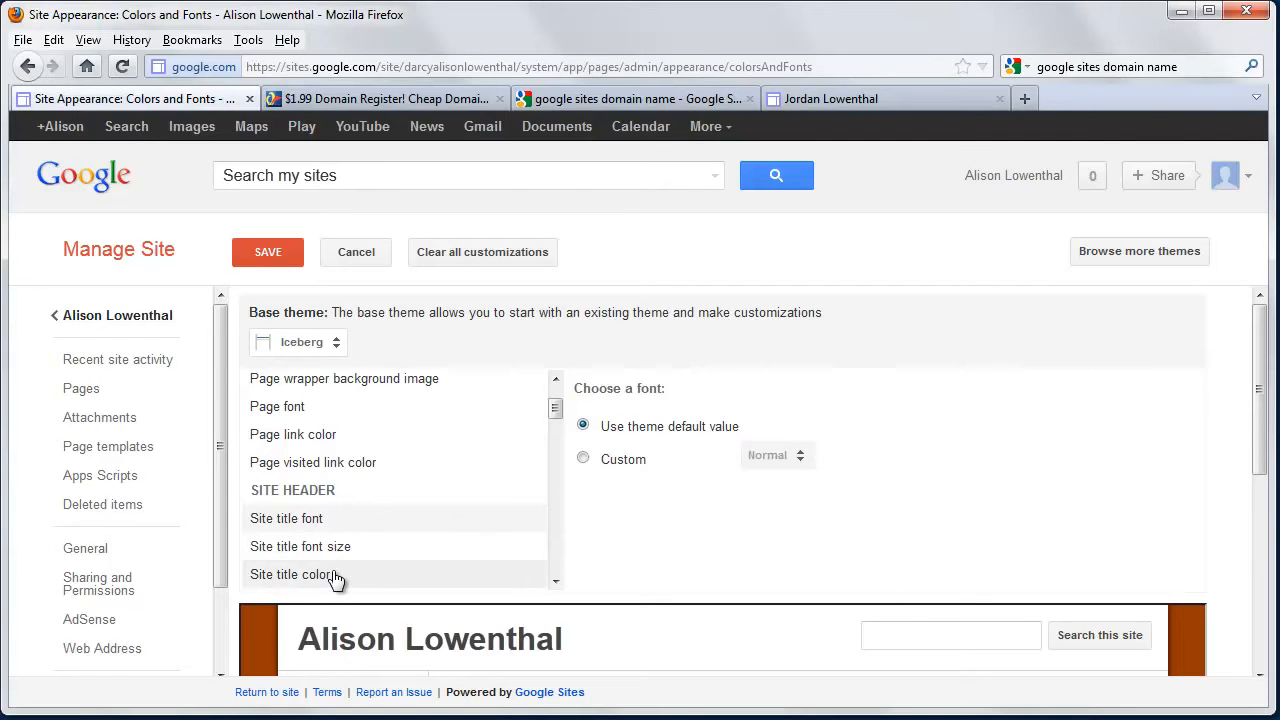
click(335, 577)
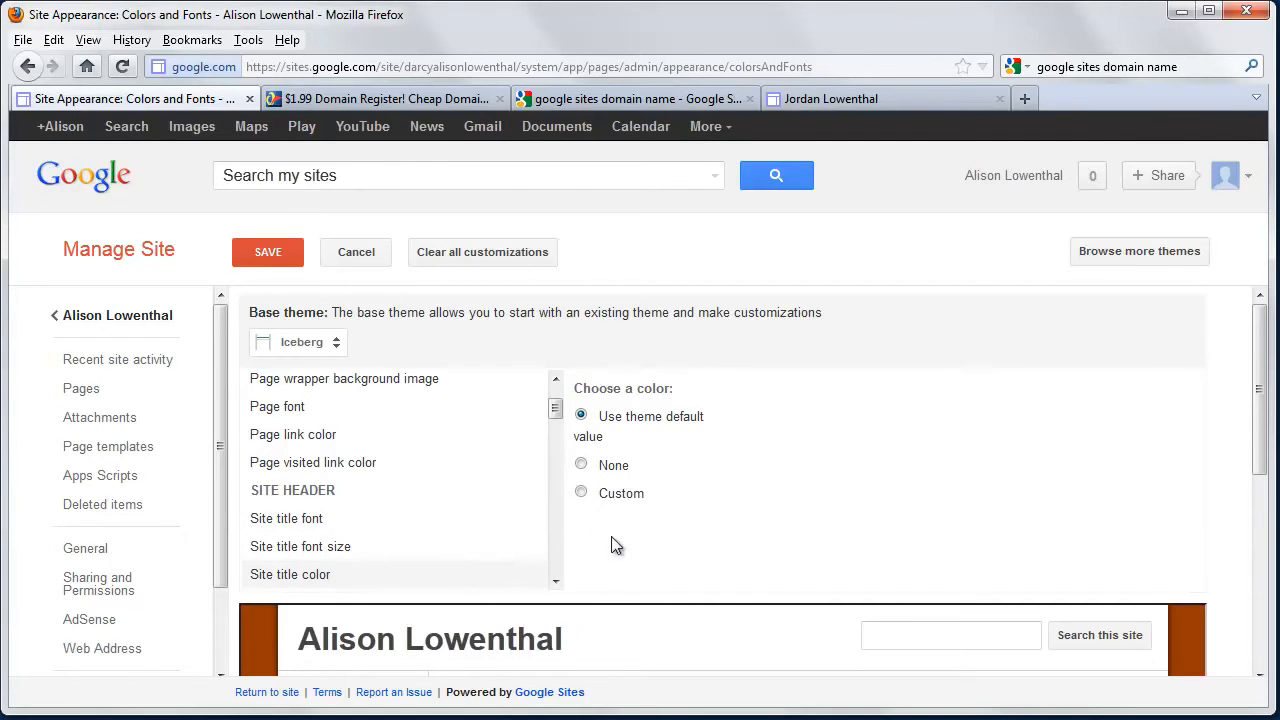
click(581, 492)
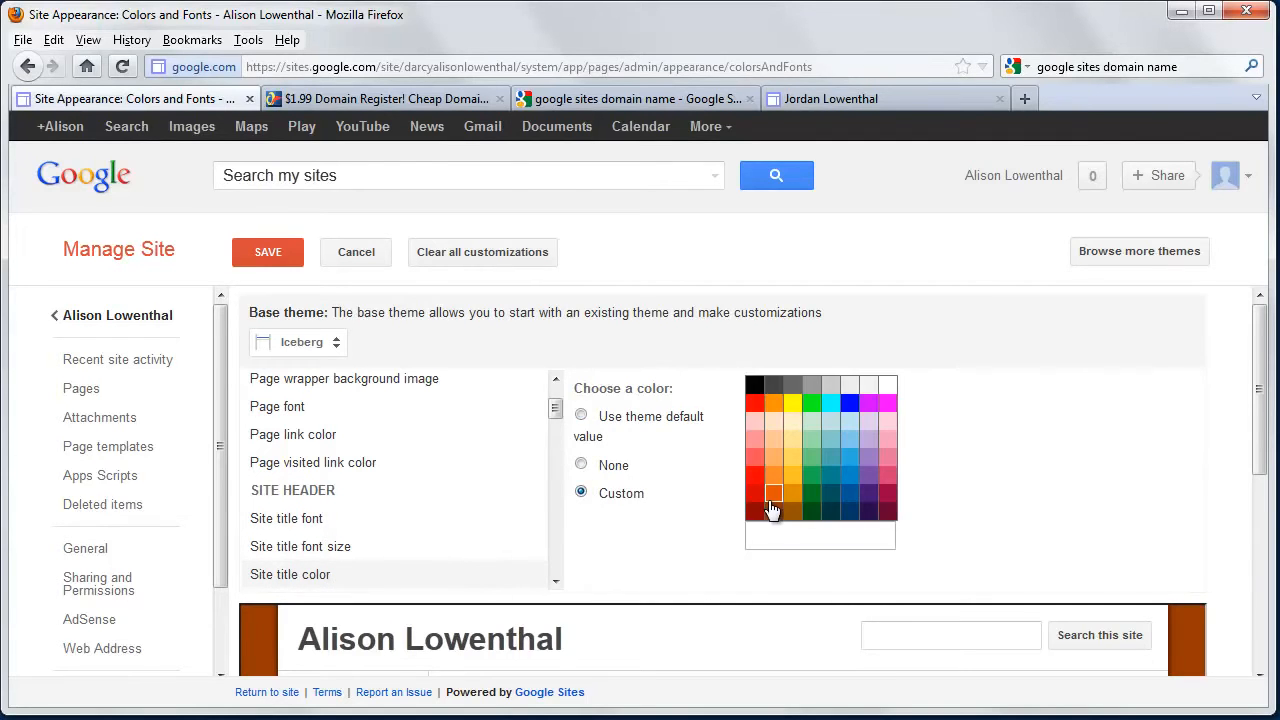
click(849, 513)
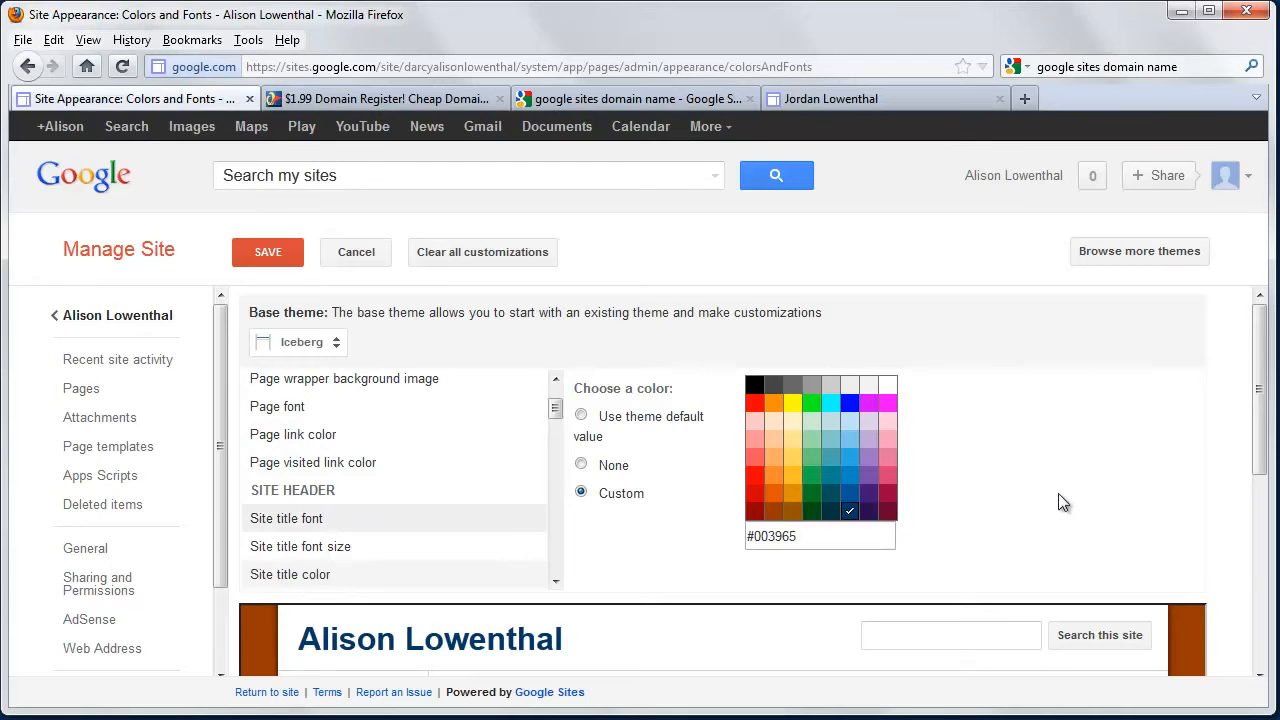
scroll(1057, 503, down, 5)
scroll(1050, 500, up, 5)
click(277, 256)
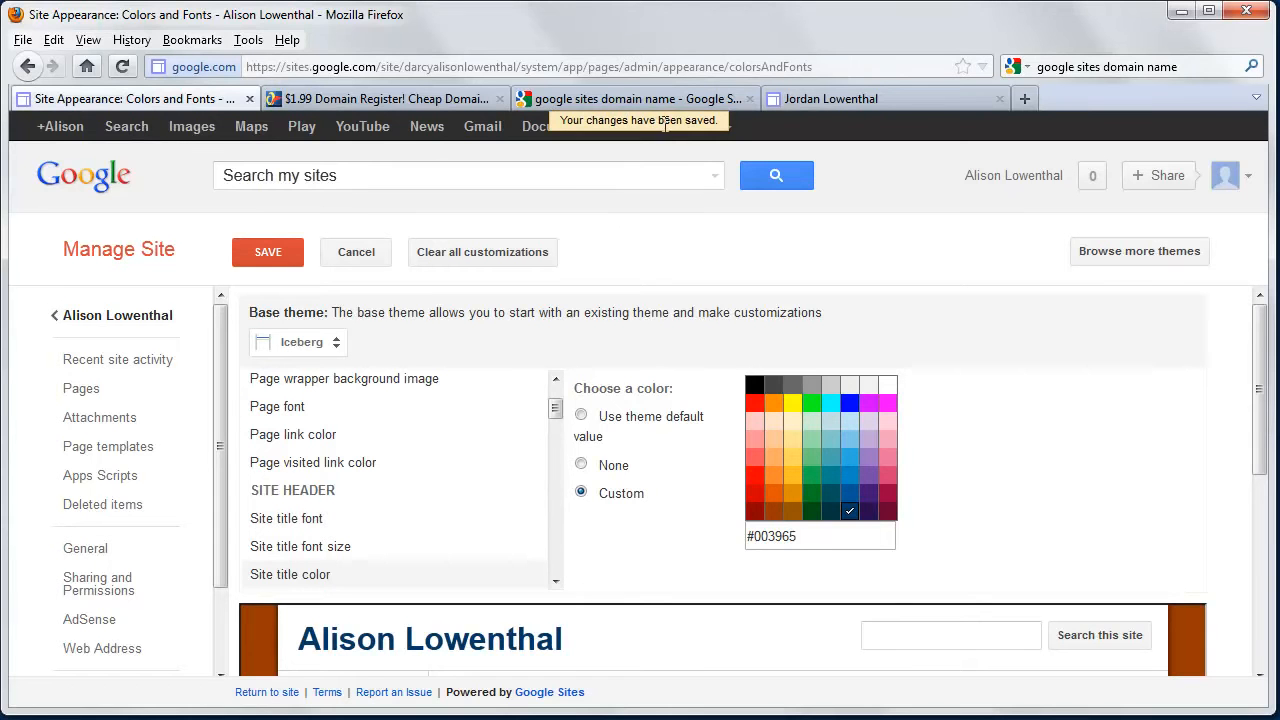
click(115, 315)
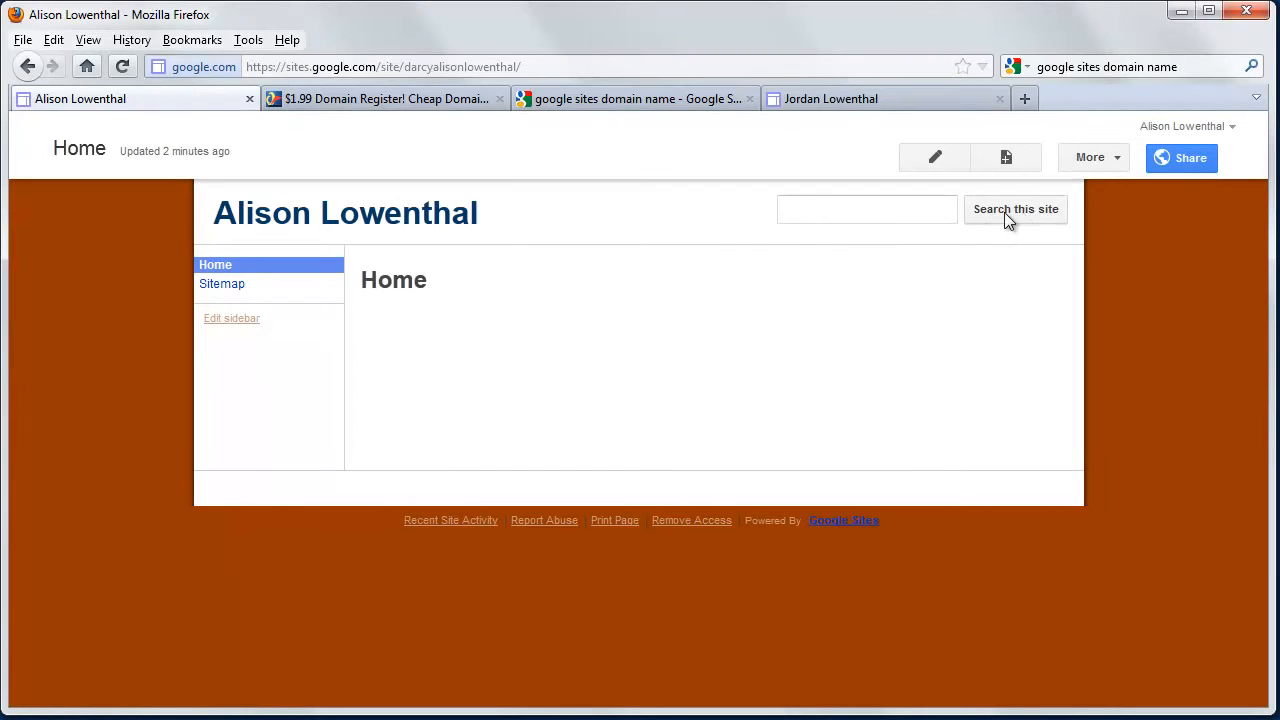
Uncheck Enable Search in Site layout's search settings, save, and go back Home.
click(1113, 158)
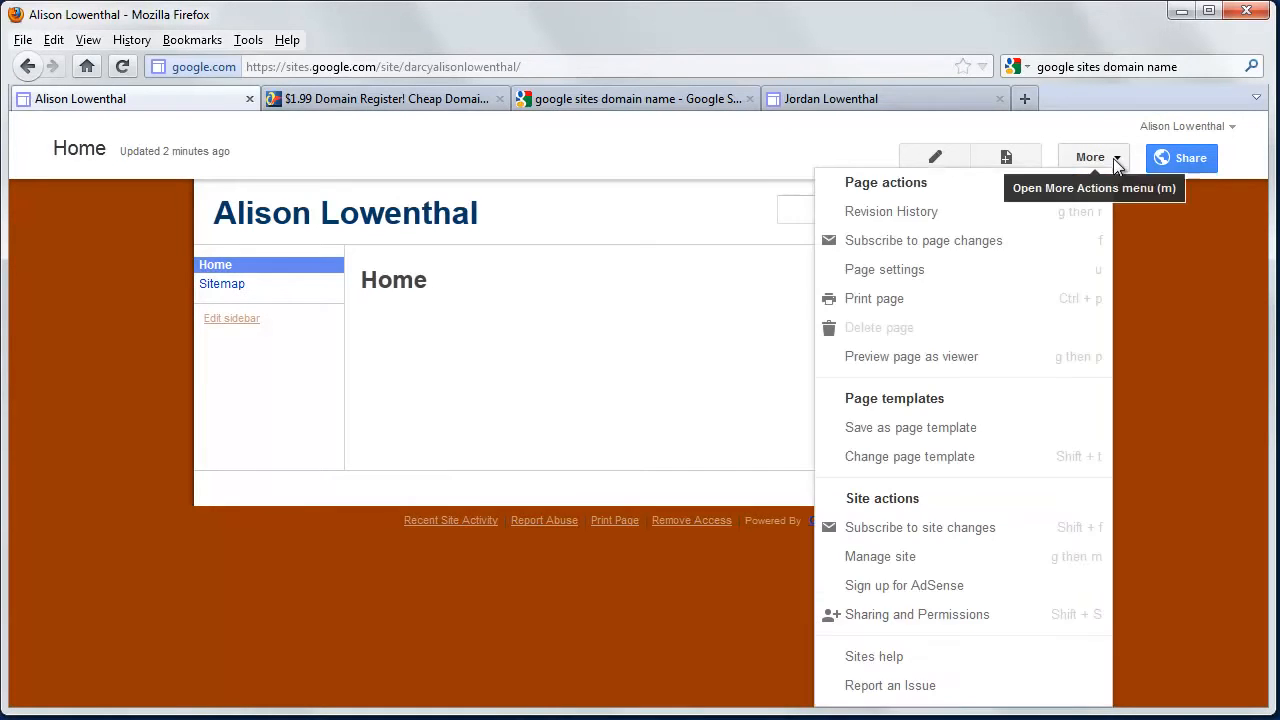
click(926, 558)
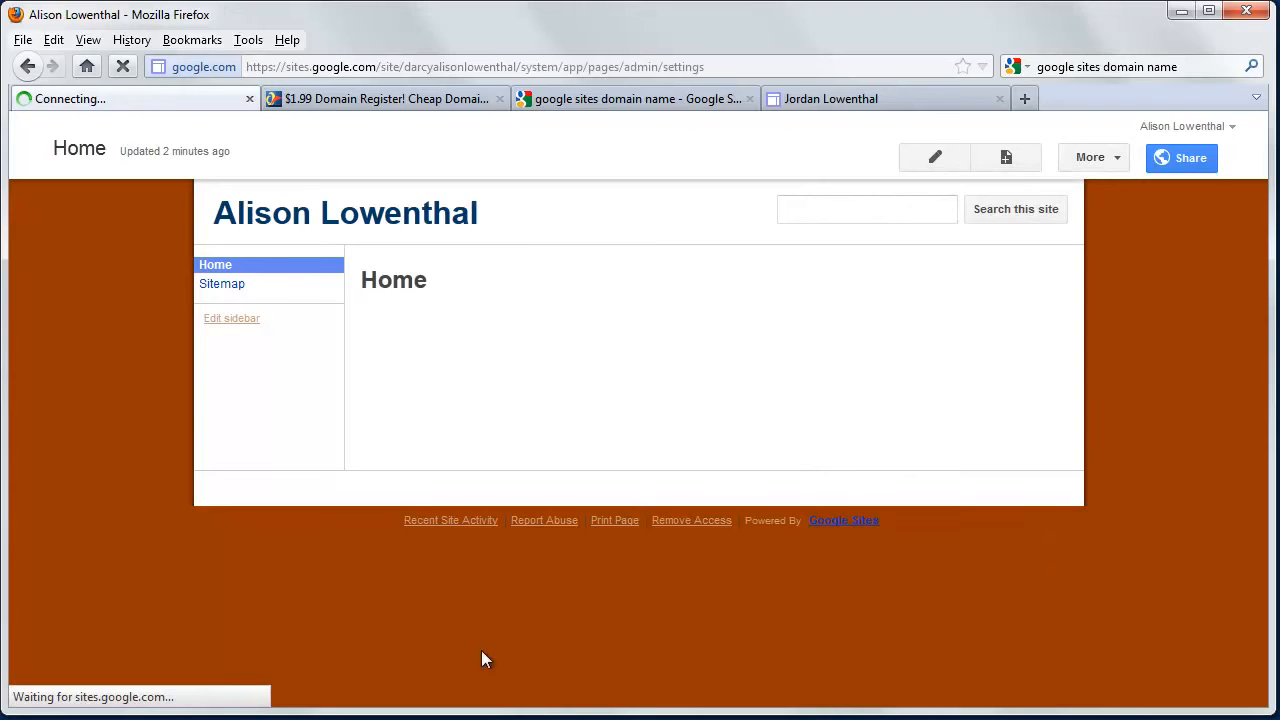
scroll(160, 623, down, 2)
click(140, 598)
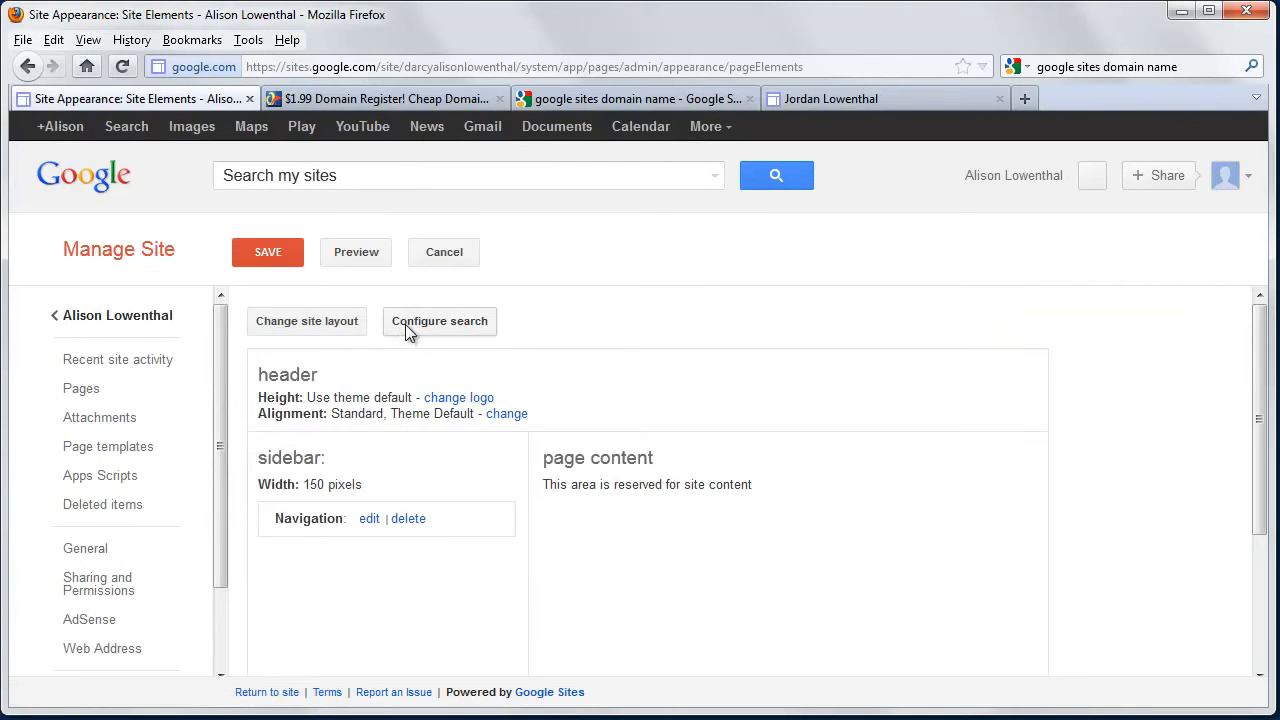
click(407, 333)
click(423, 375)
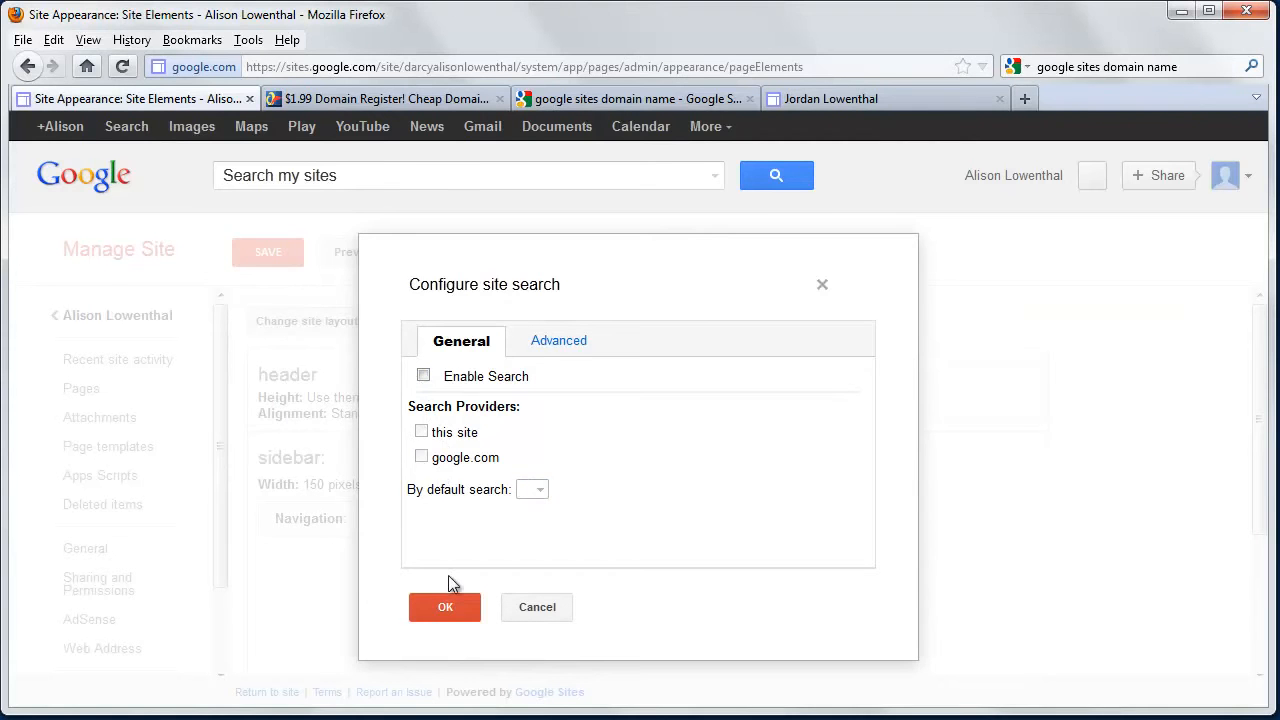
click(445, 607)
click(265, 252)
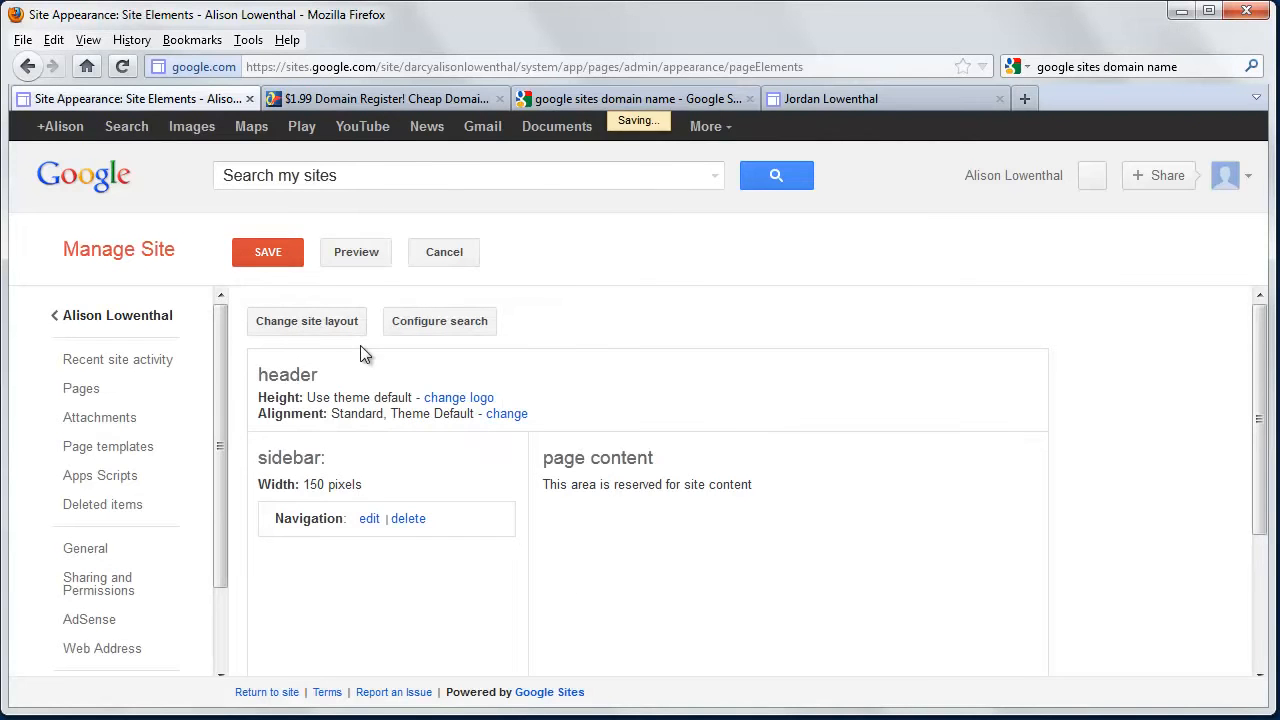
click(119, 317)
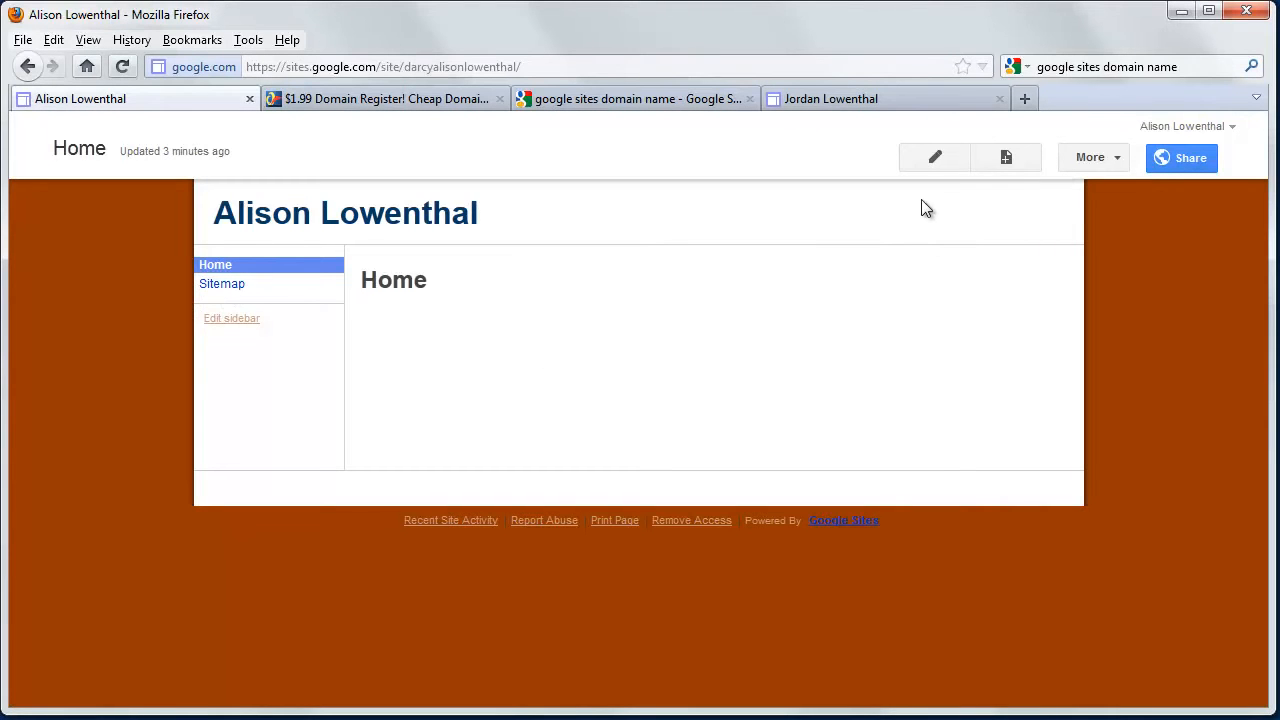
Create a top-level page named 'Research' and save it.
click(1006, 160)
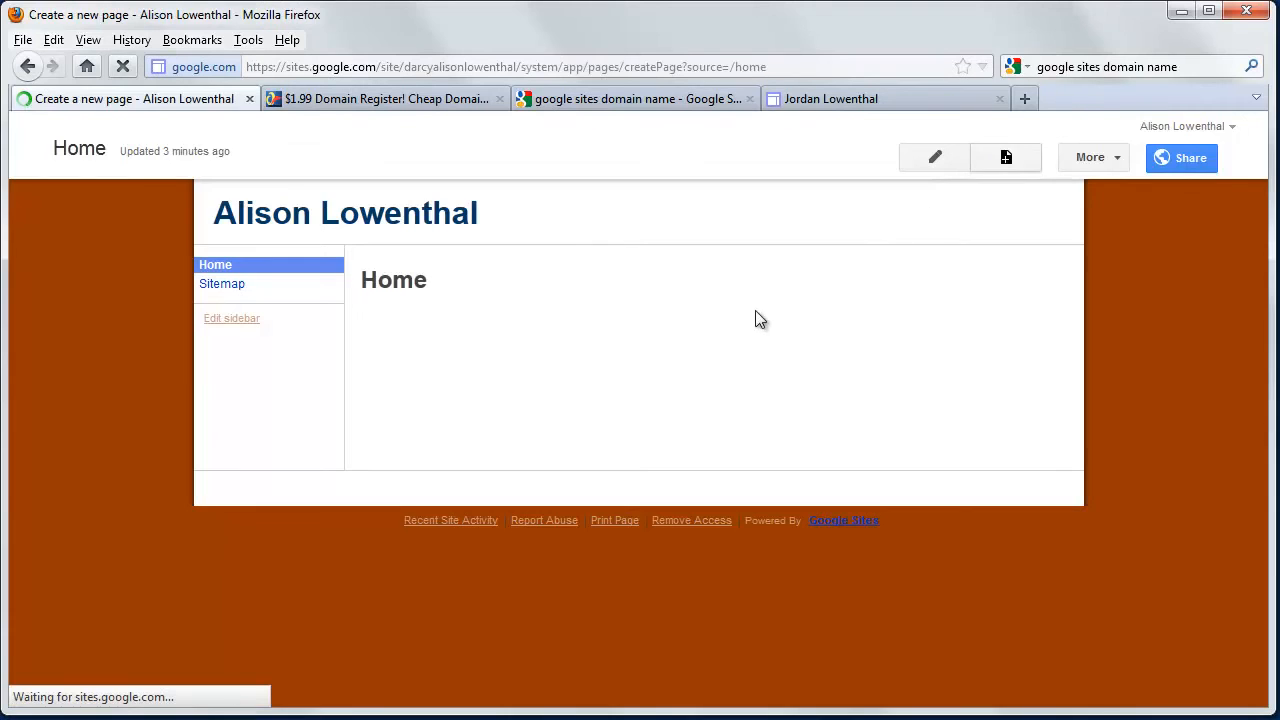
text(Rese)
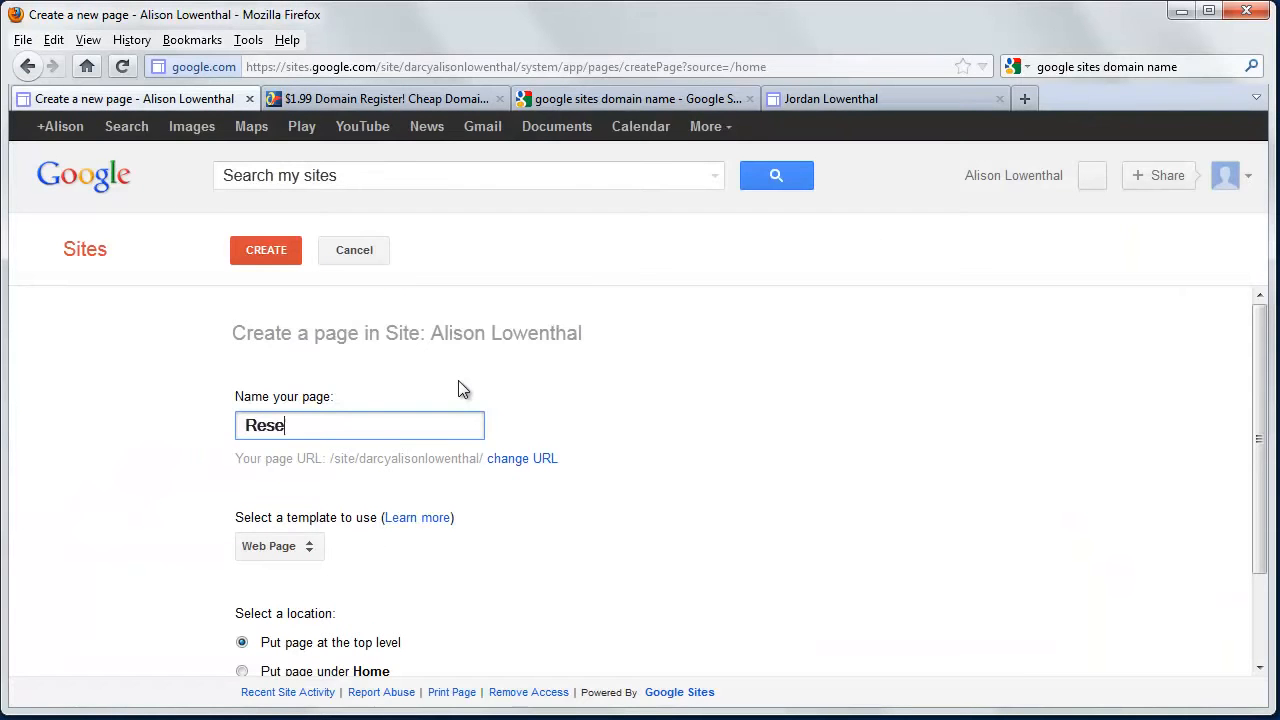
text(arch)
scroll(445, 486, down, 2)
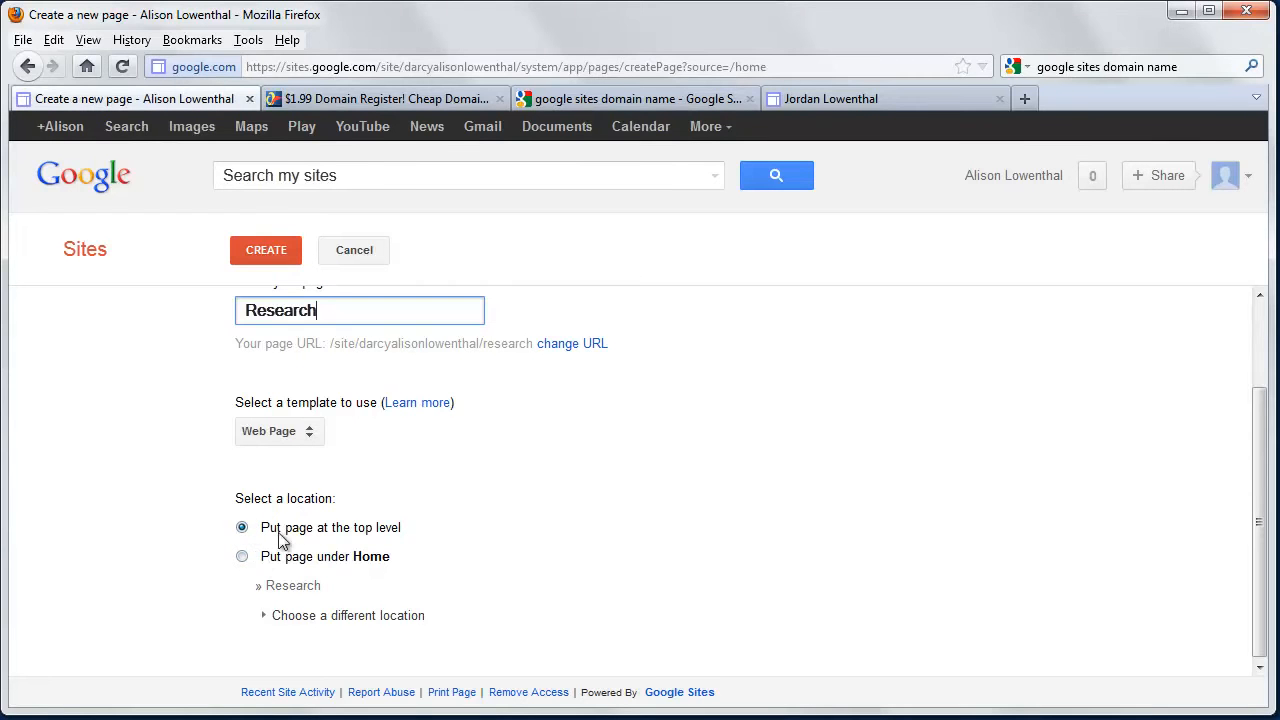
click(270, 249)
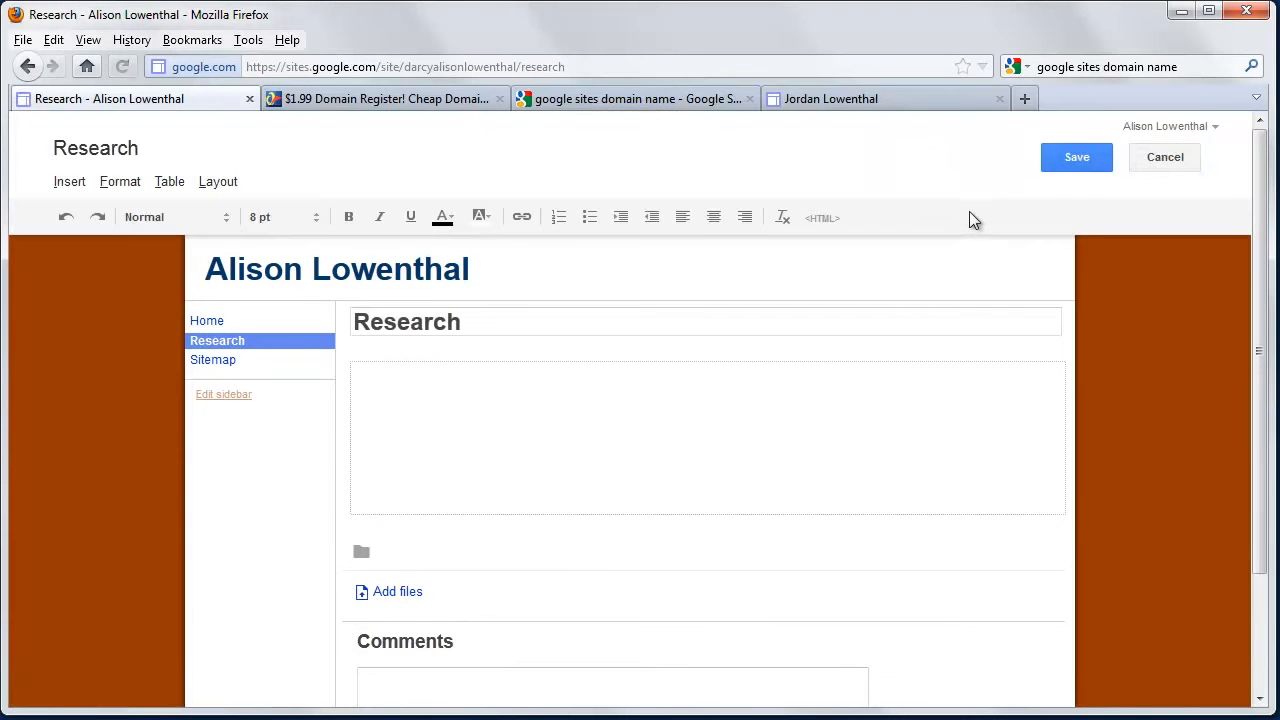
click(1080, 157)
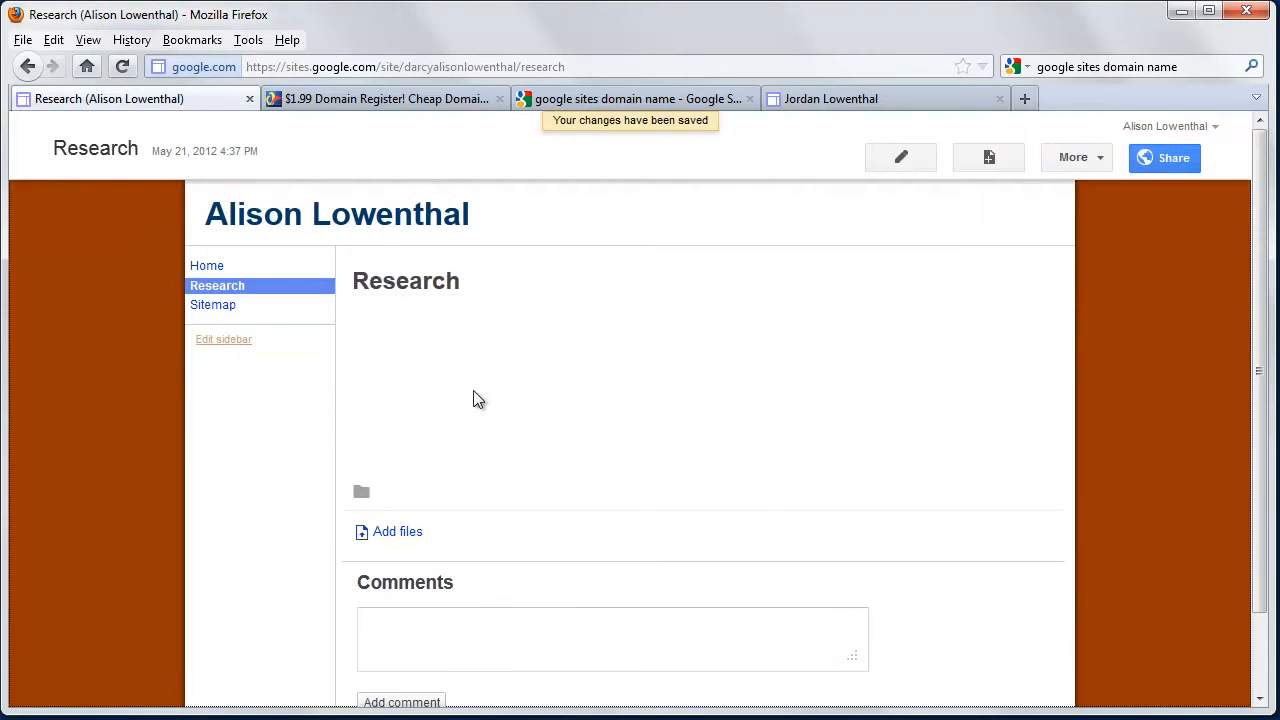
Create a second page named 'Teaching' and save it.
click(990, 160)
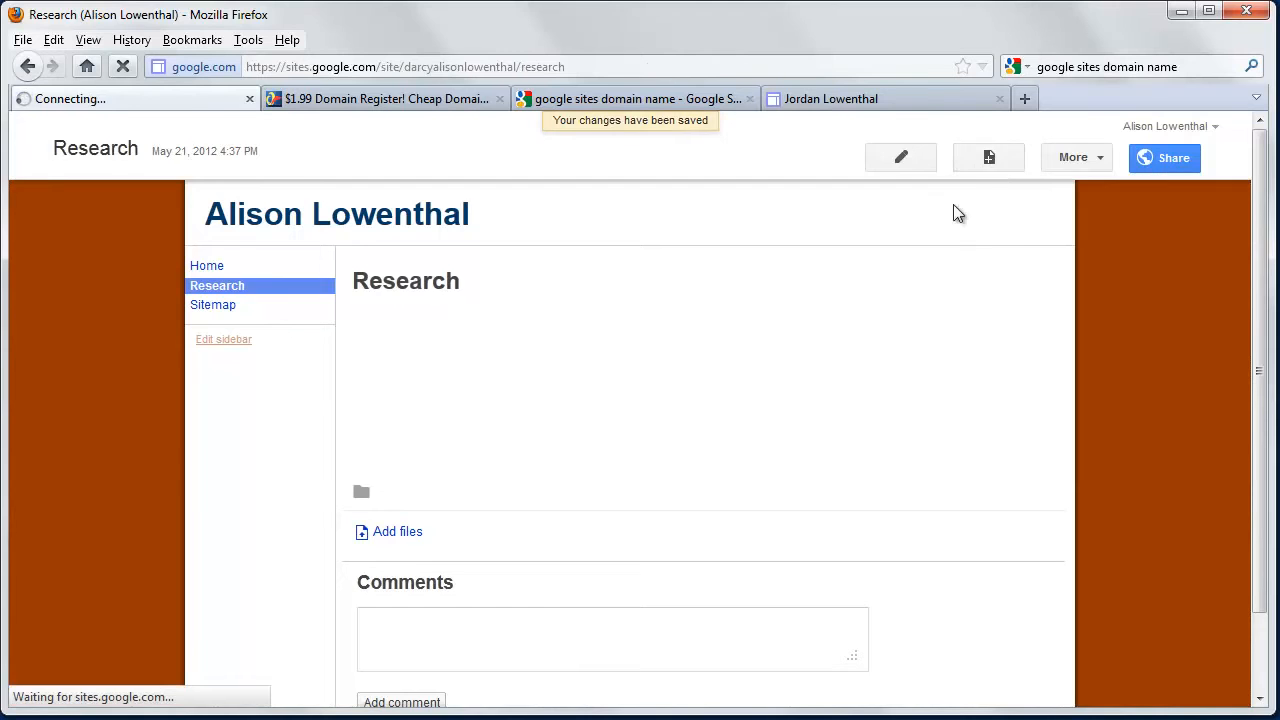
text(Teaching)
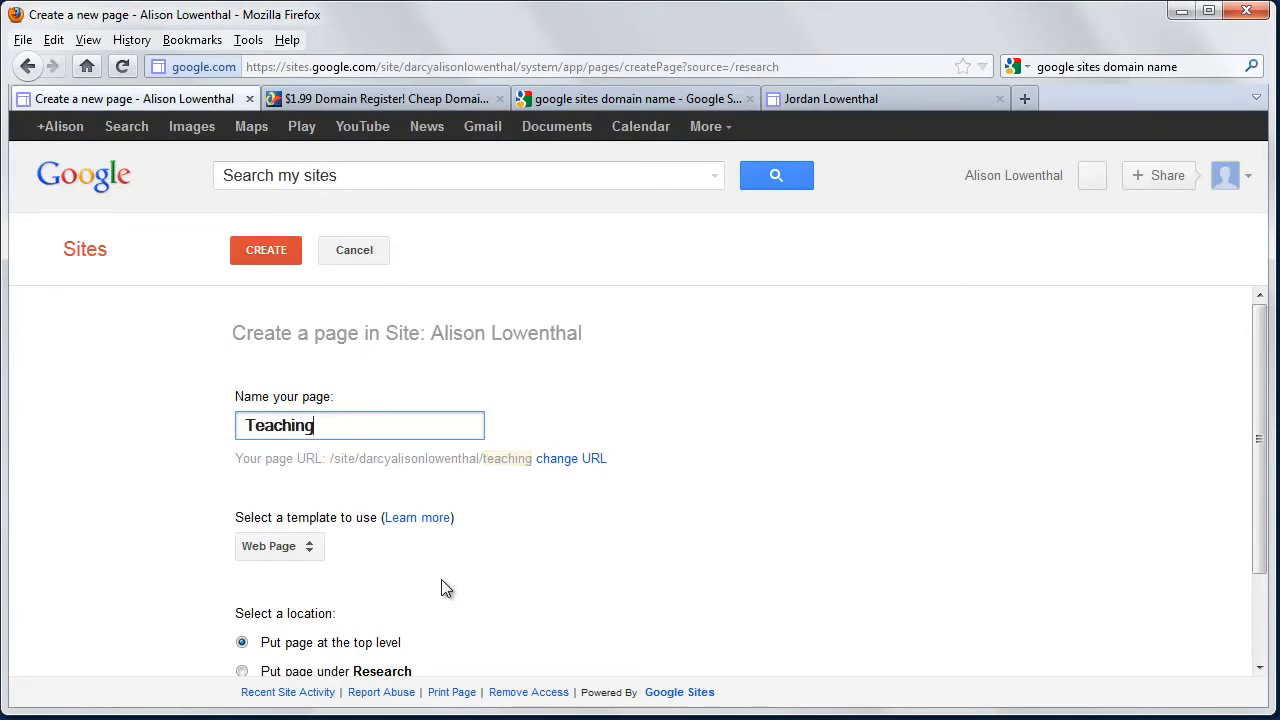
click(277, 253)
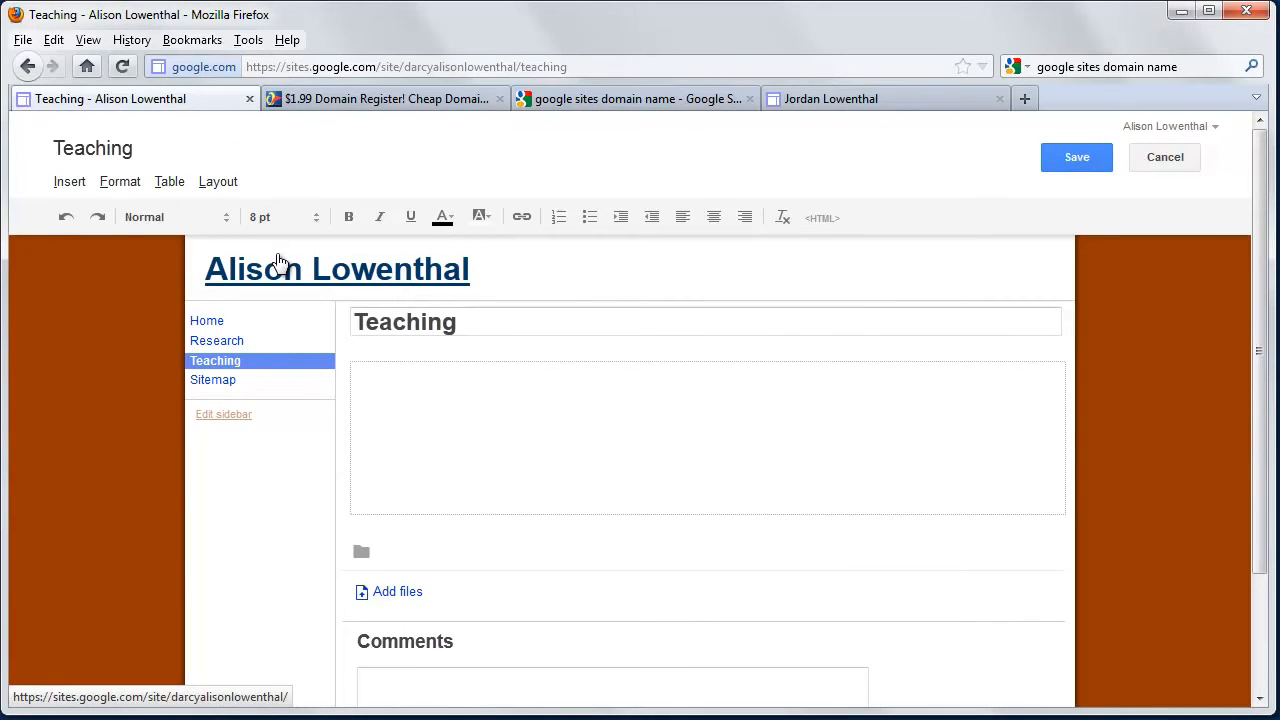
click(1067, 162)
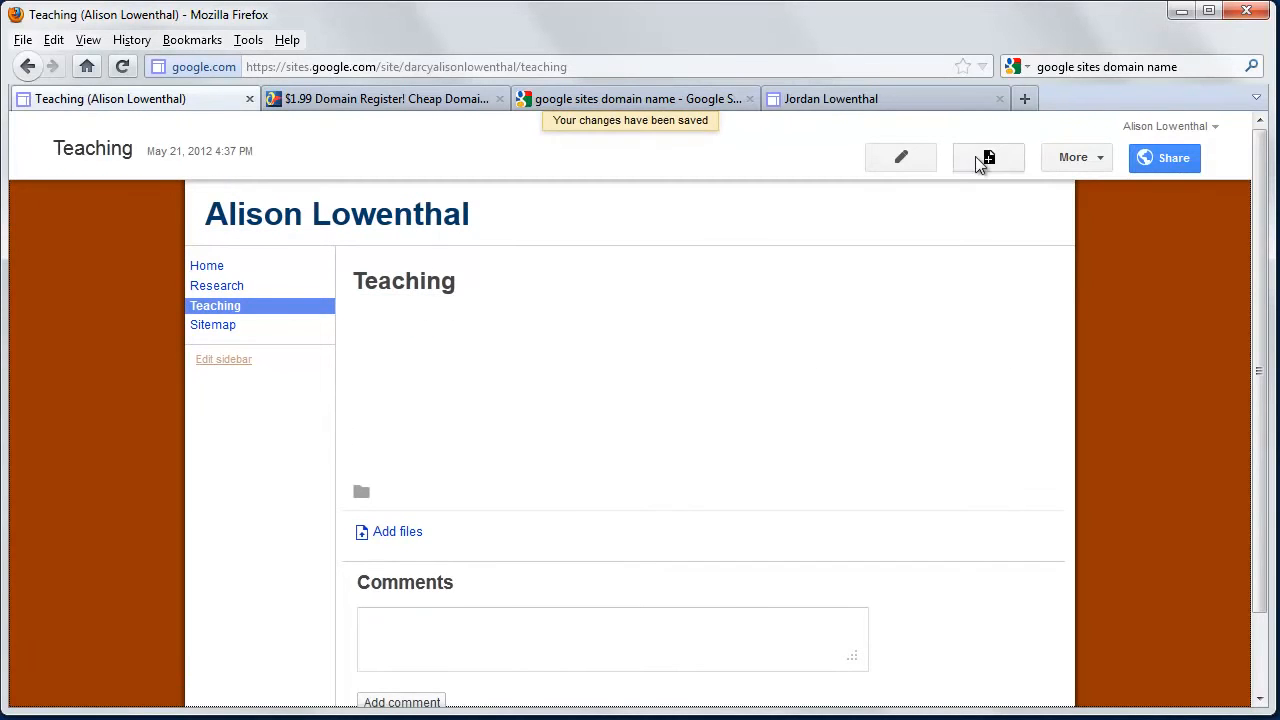
Create and save a new top-level page named 'Service'.
click(978, 157)
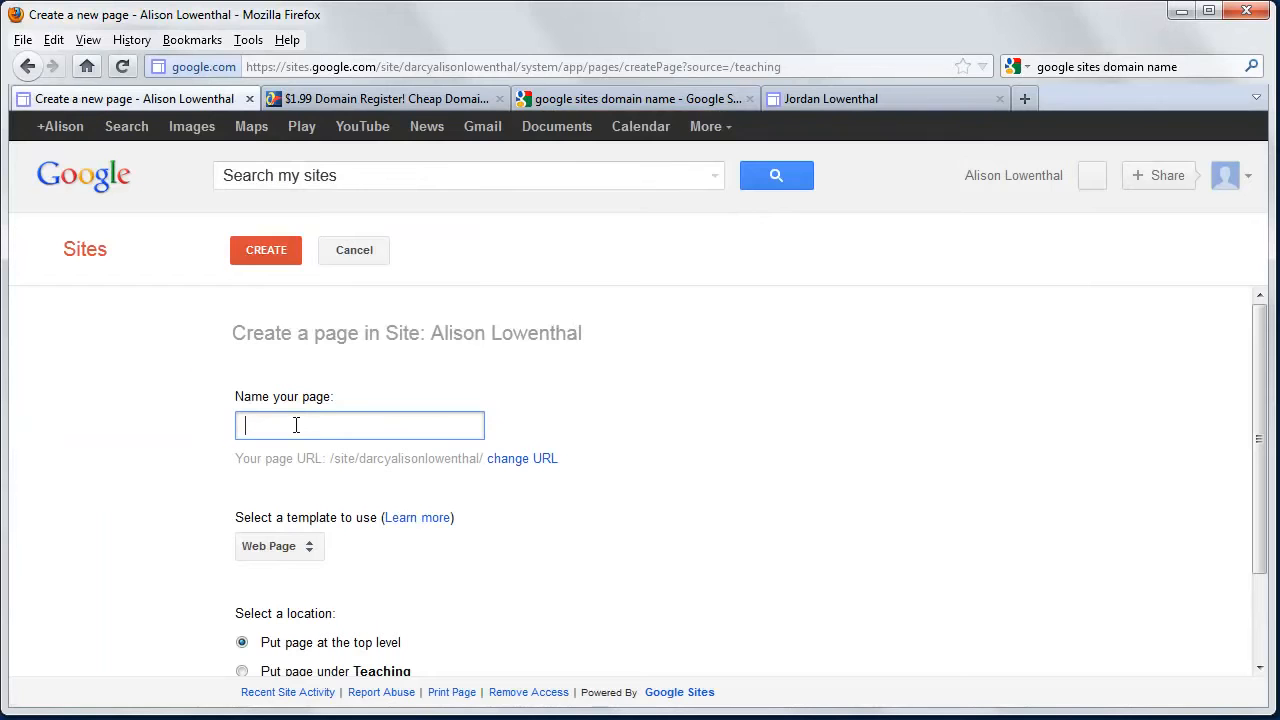
click(297, 425)
text(Service4)
key(BackSpace)
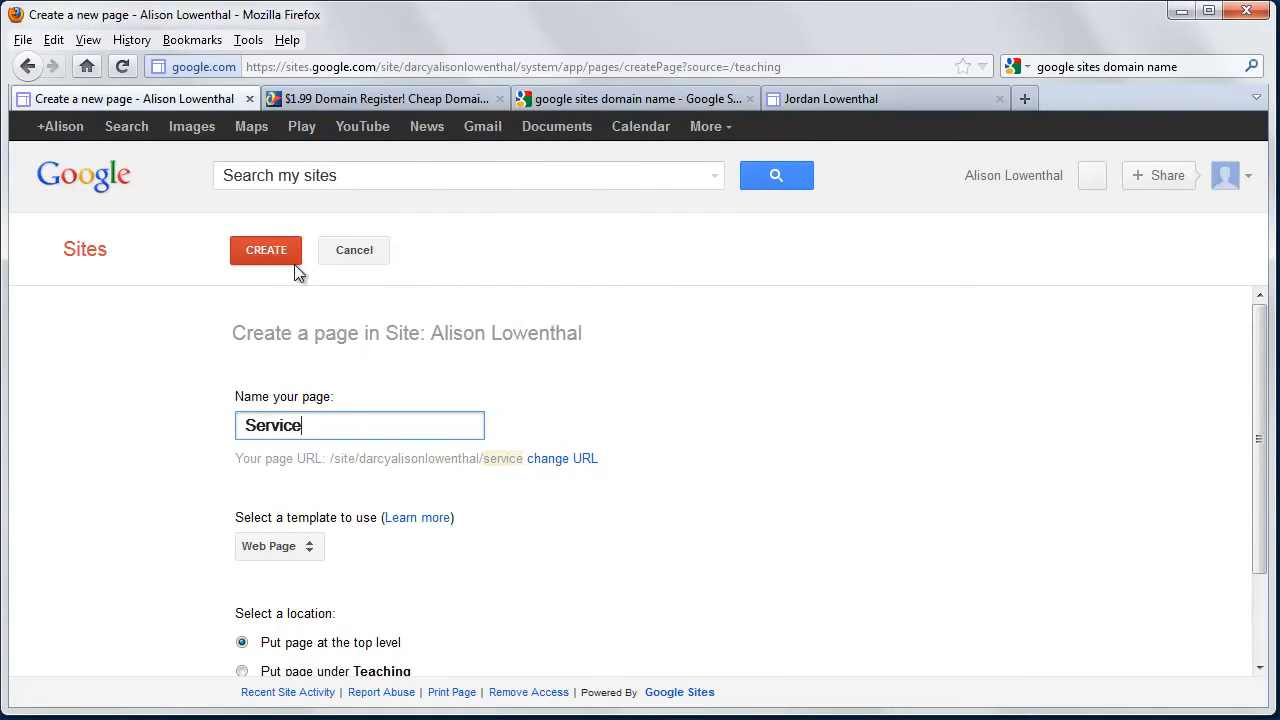
click(273, 248)
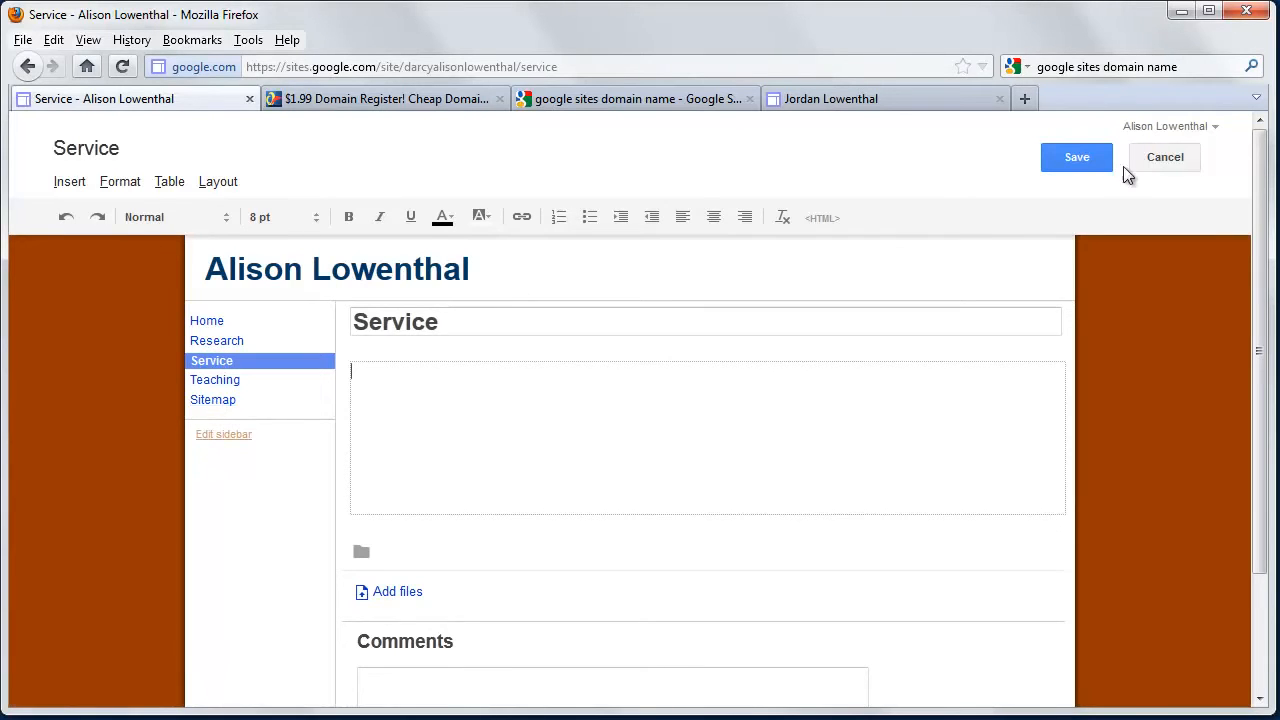
click(1078, 160)
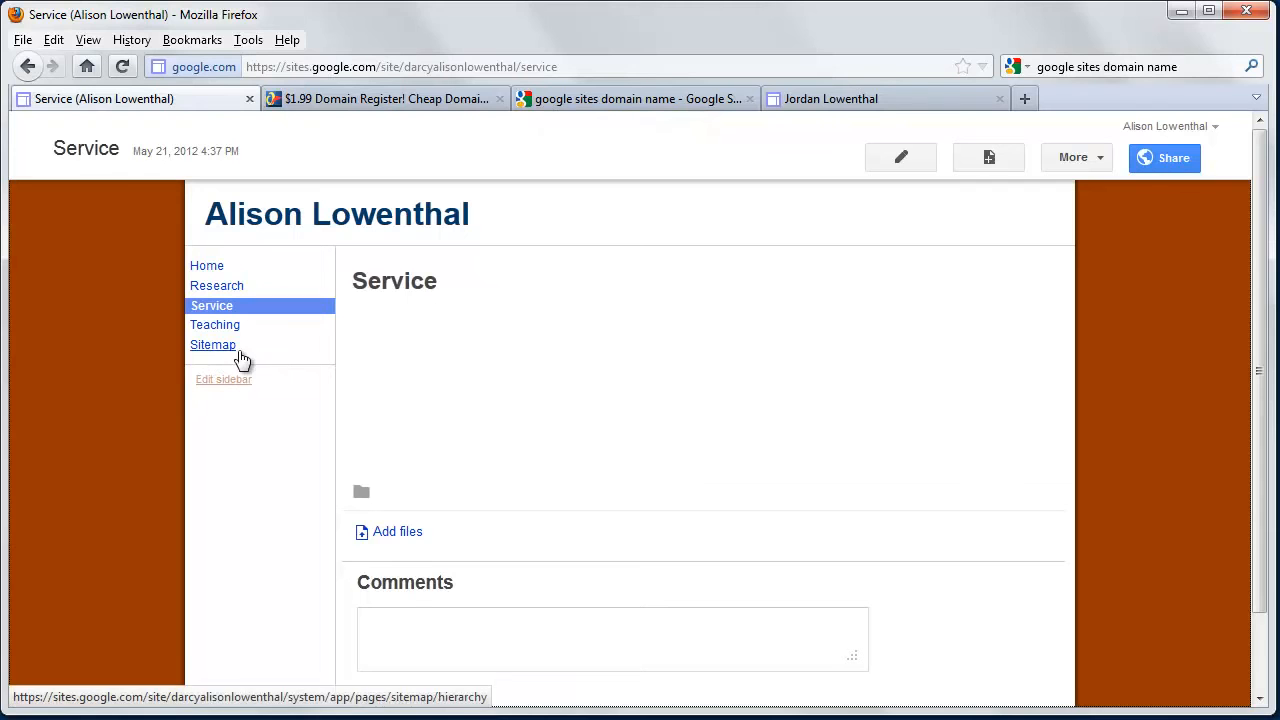
On the Home page, add the line 'Welcome to my home page!' and make it bold.
click(200, 266)
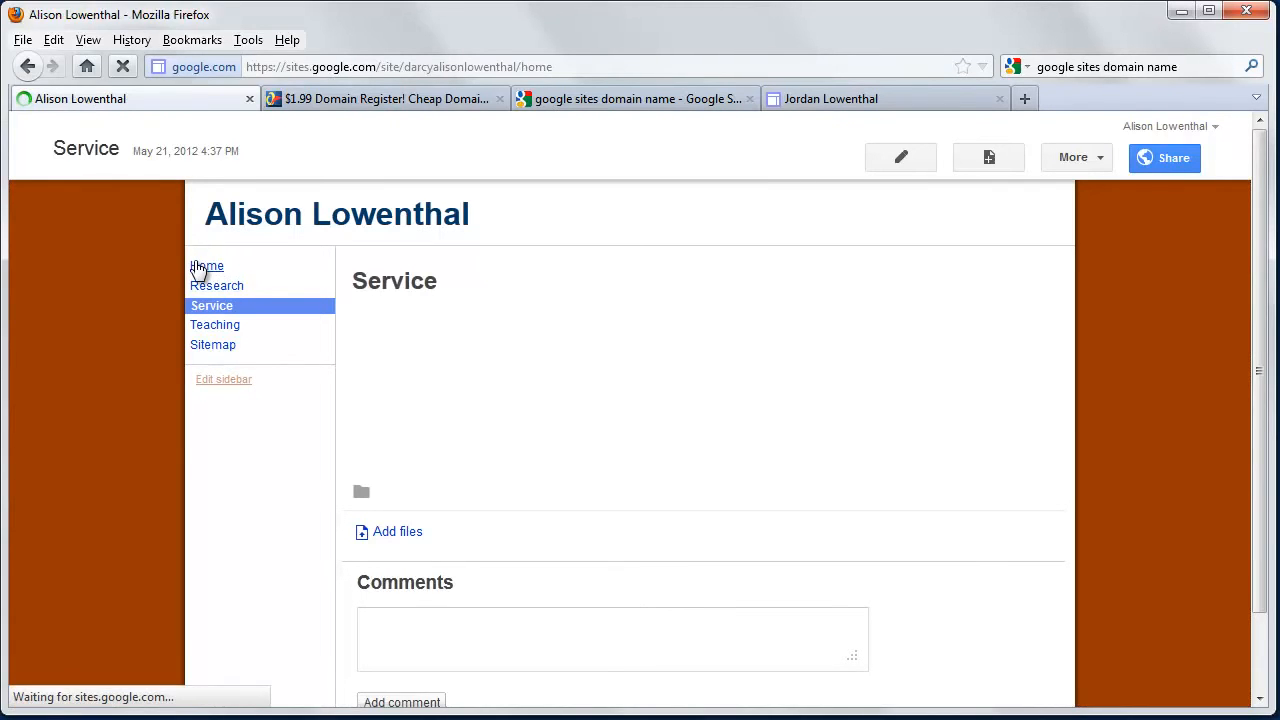
click(905, 165)
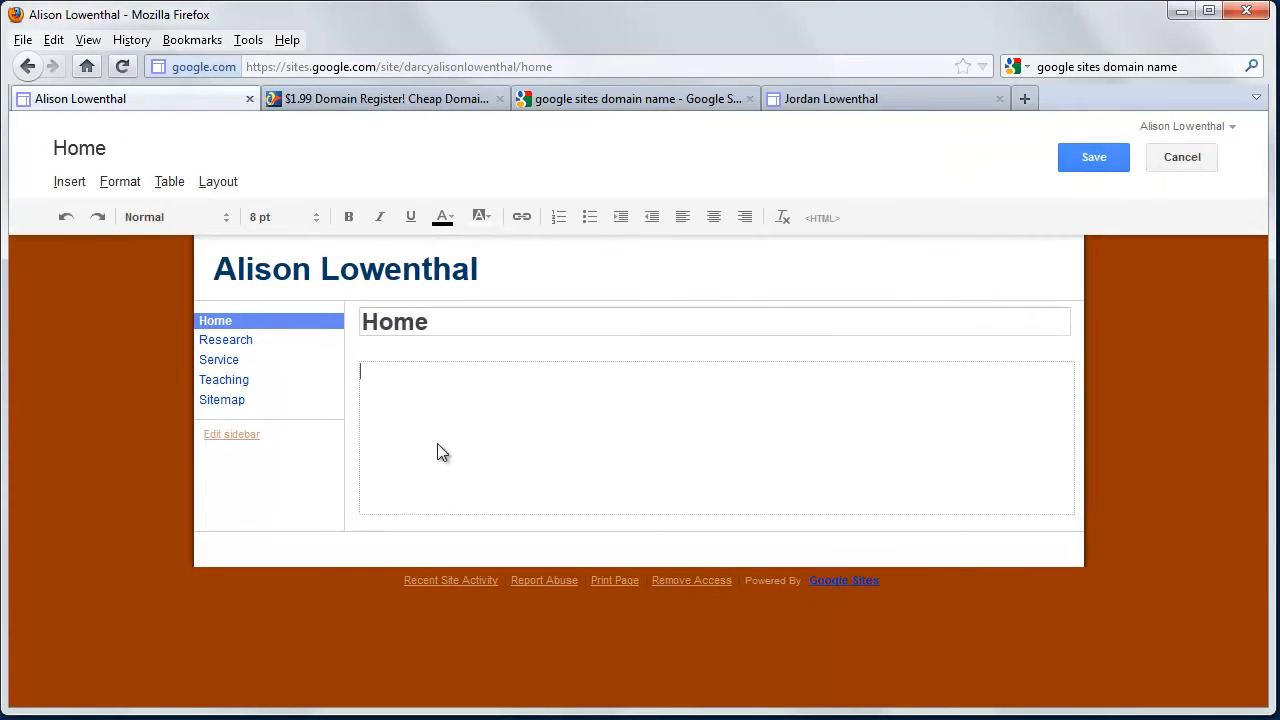
text(Welcome)
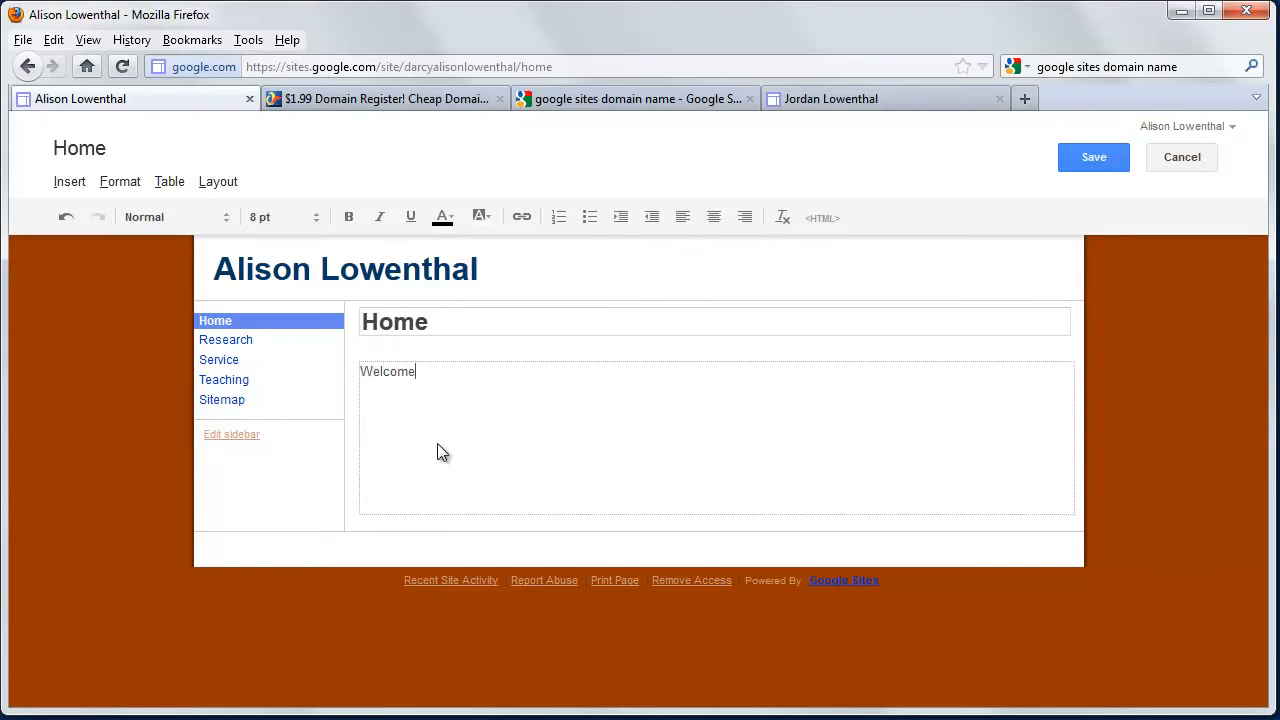
text( to my home page!)
click(427, 371)
drag(526, 371, 371, 374)
click(349, 217)
click(440, 371)
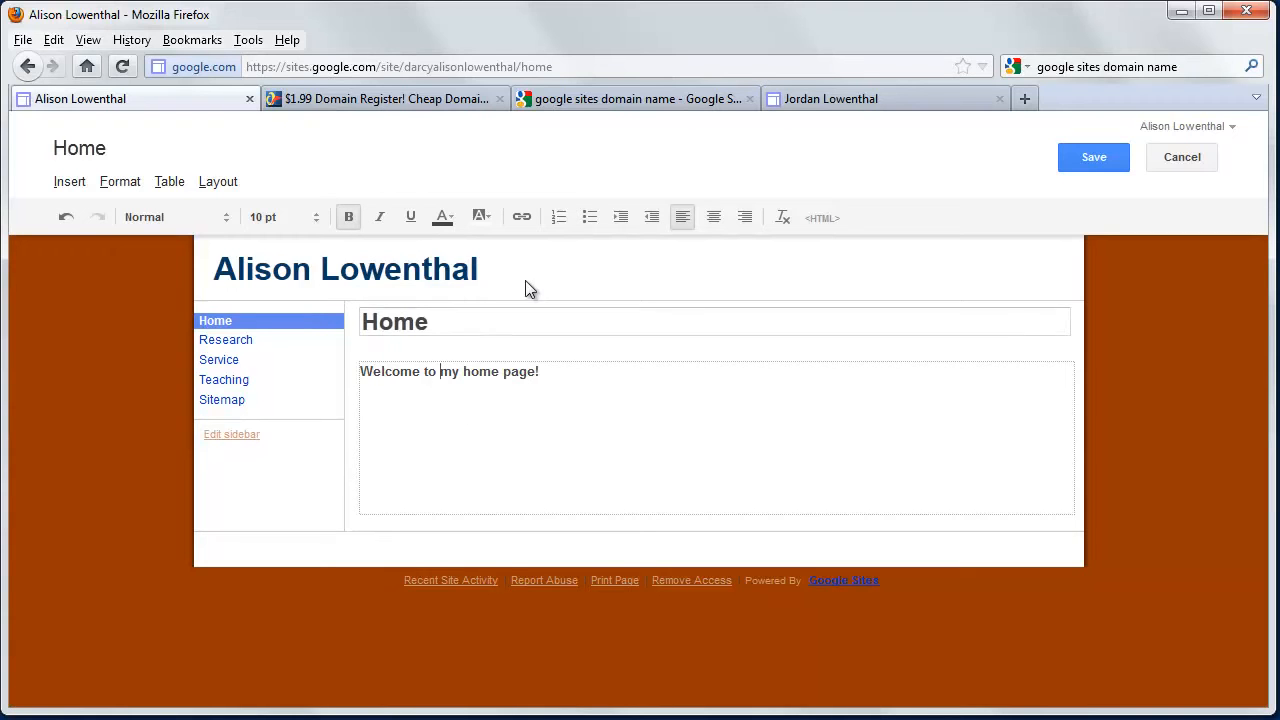
Dismiss the link dialog without adding a link and save the Home page.
click(522, 218)
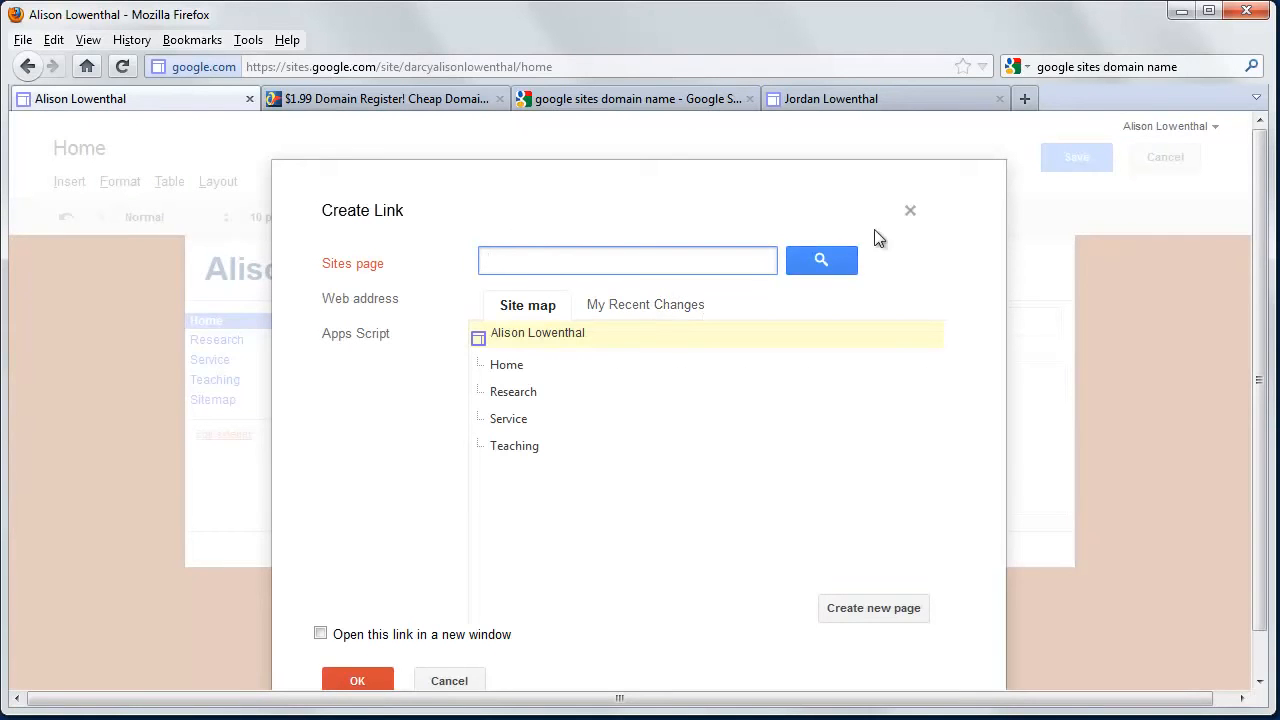
click(910, 211)
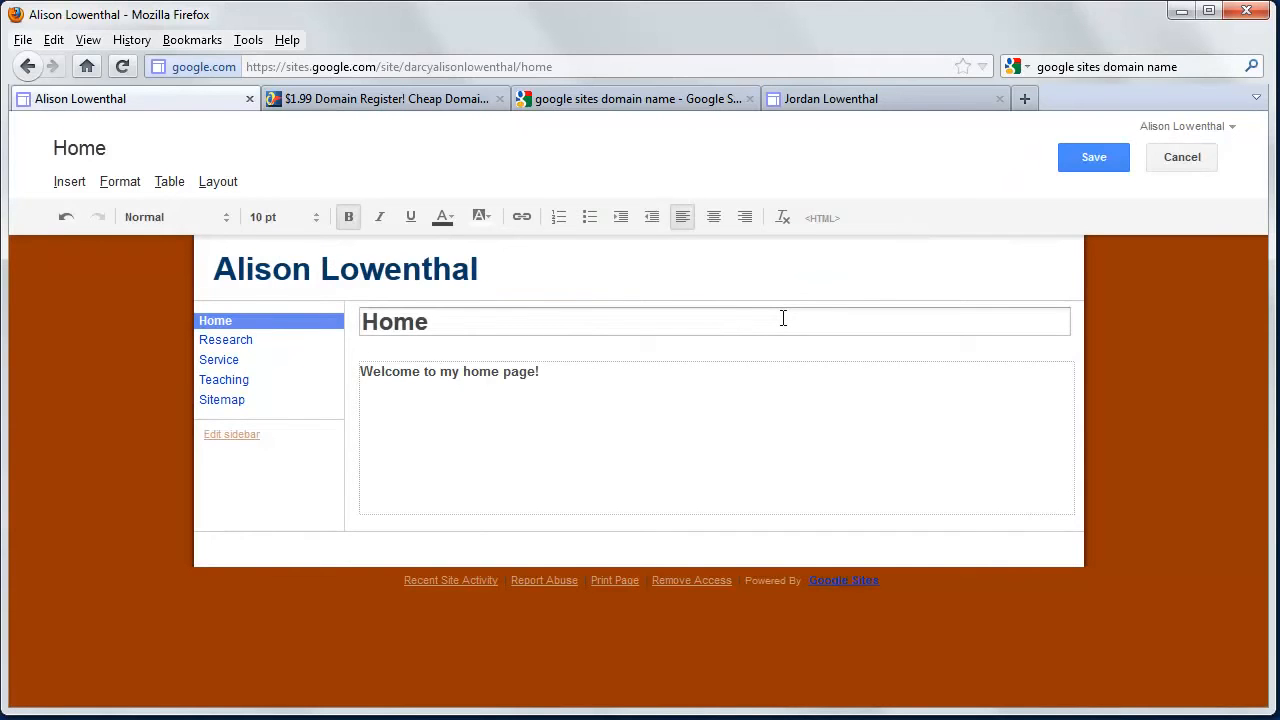
click(757, 394)
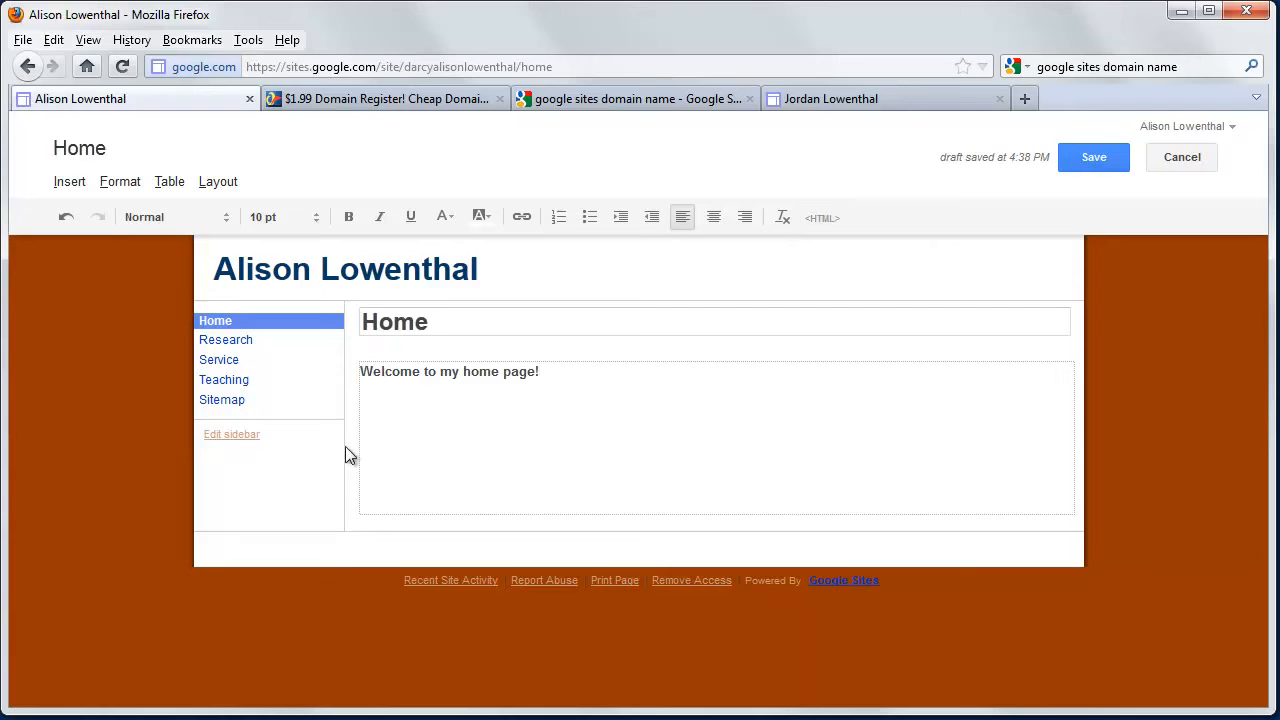
click(1097, 155)
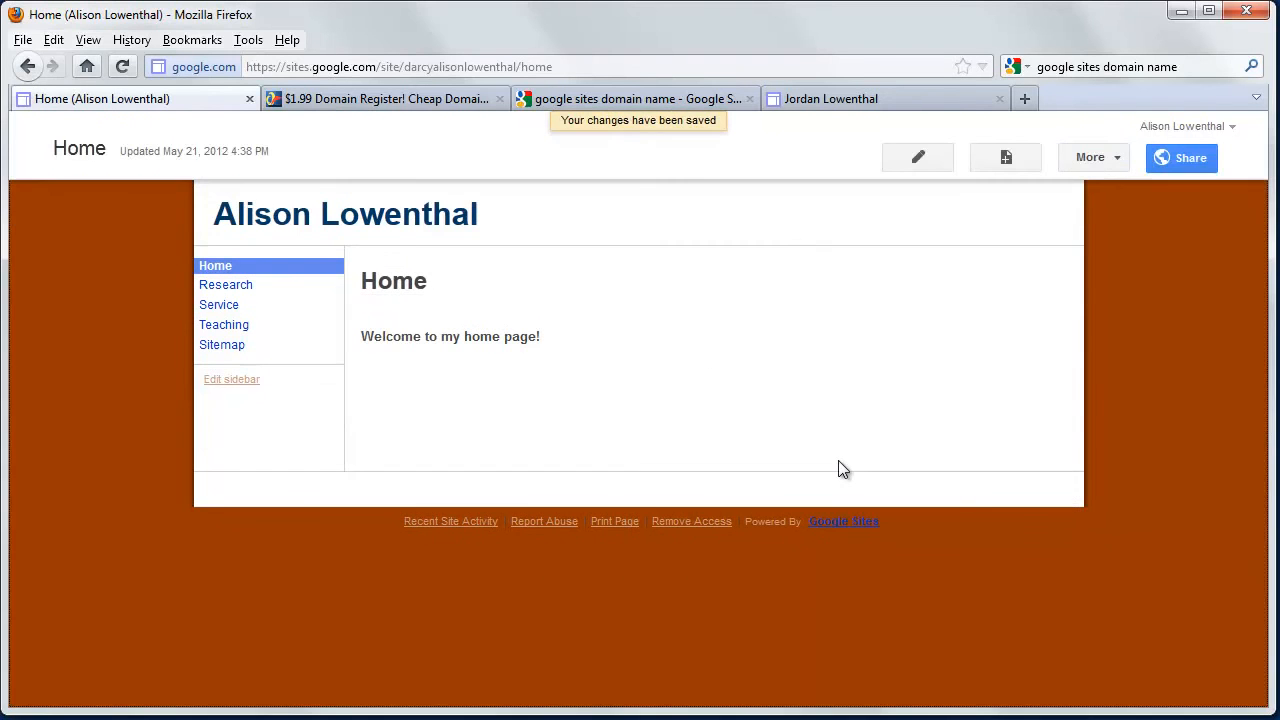
Turn off automatic organization of the sidebar navigation and save the layout.
click(240, 383)
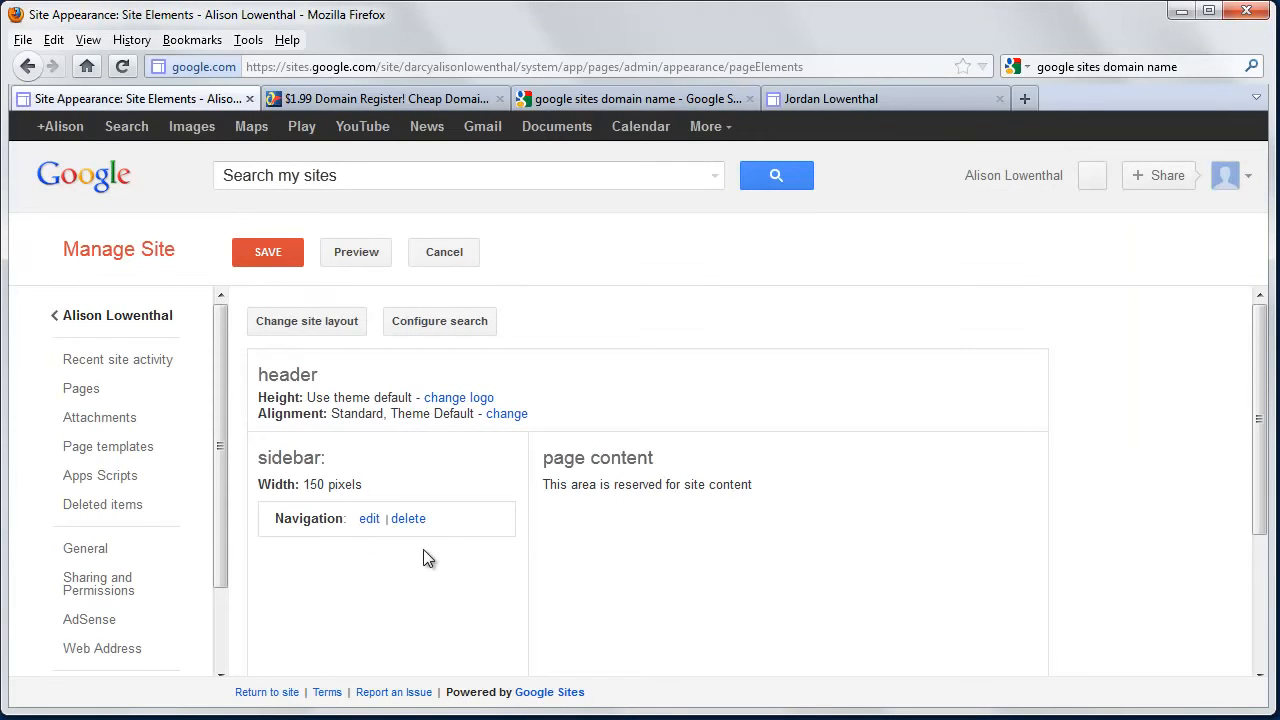
click(368, 519)
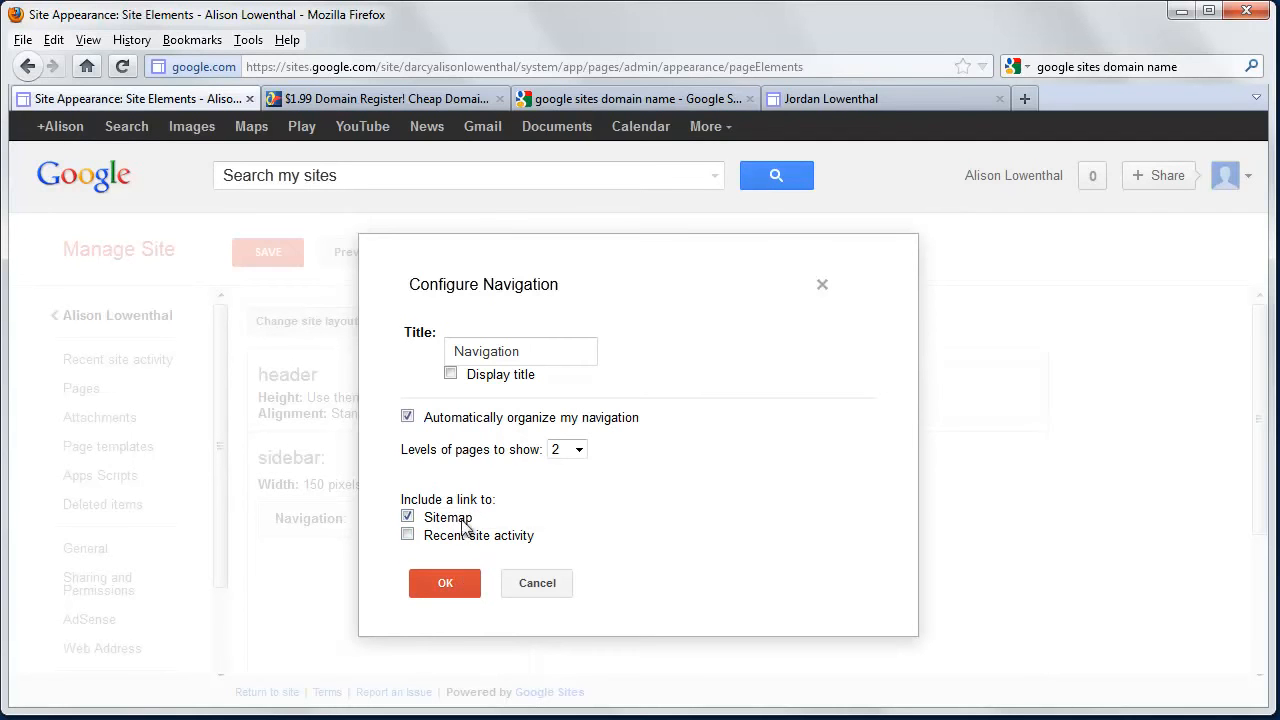
click(408, 417)
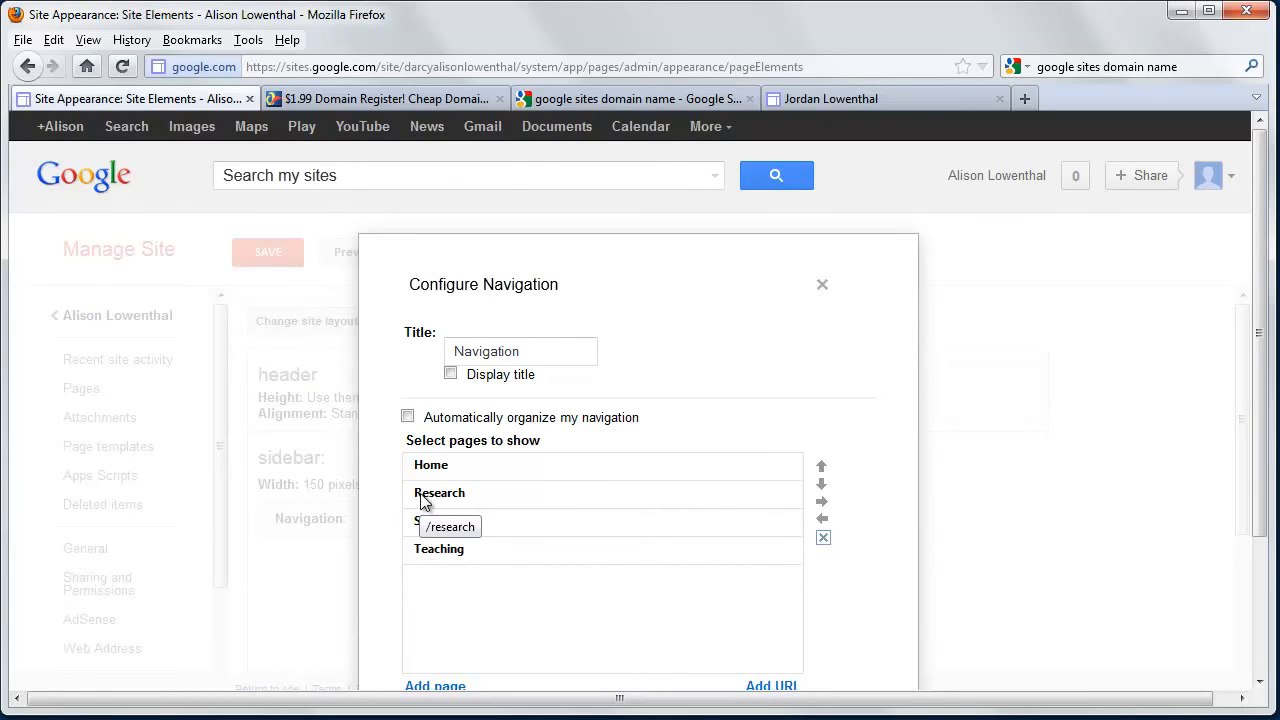
click(435, 551)
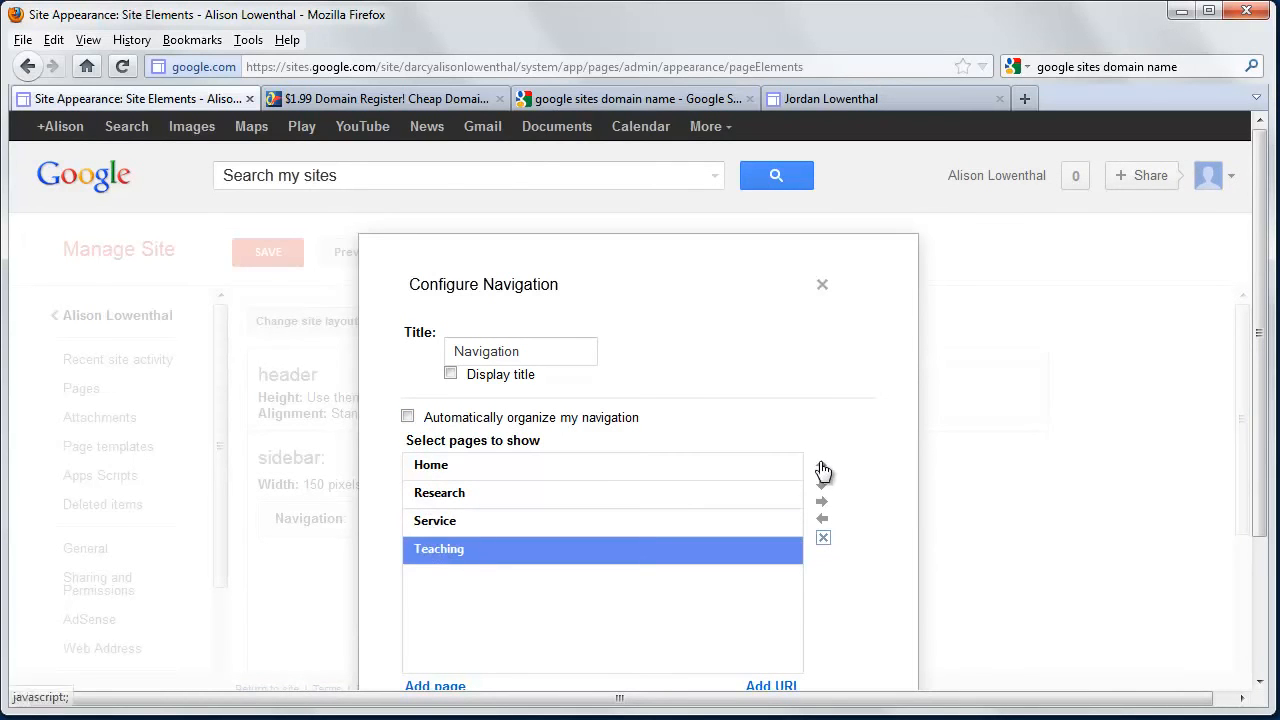
scroll(447, 512, down, 3)
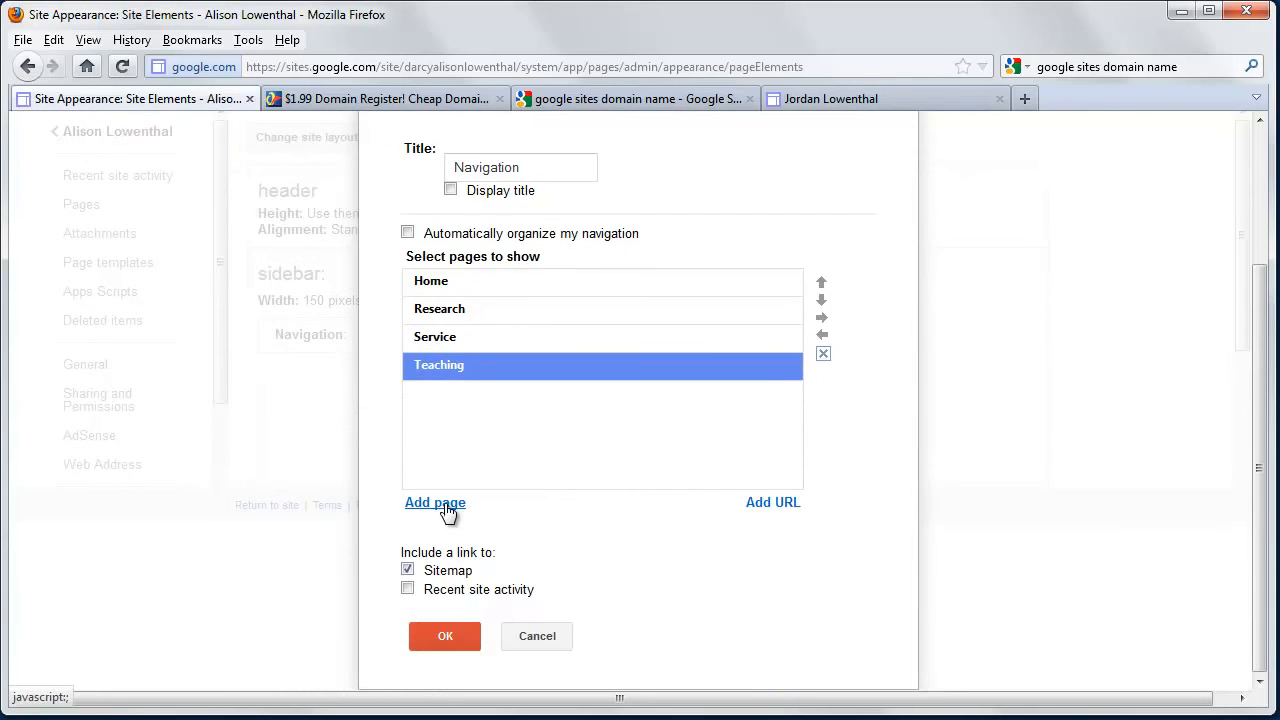
scroll(448, 500, up, 3)
click(451, 376)
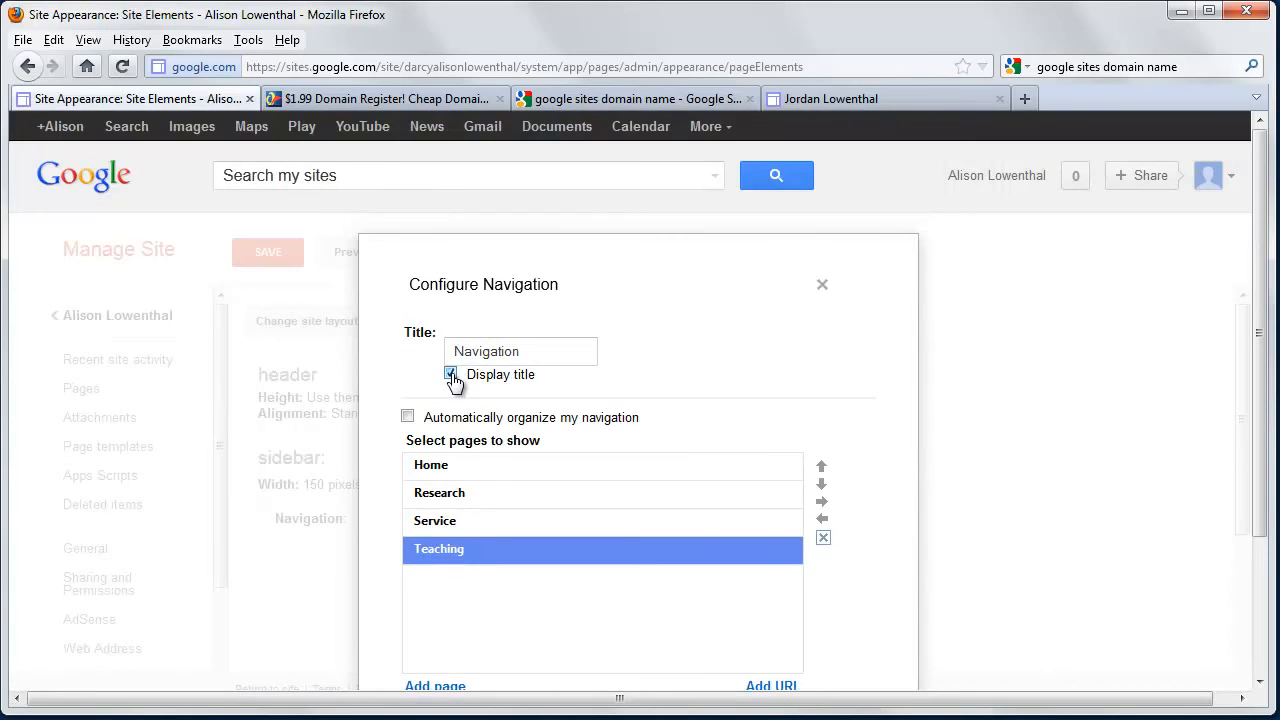
click(451, 376)
drag(514, 352, 334, 357)
scroll(455, 500, down, 3)
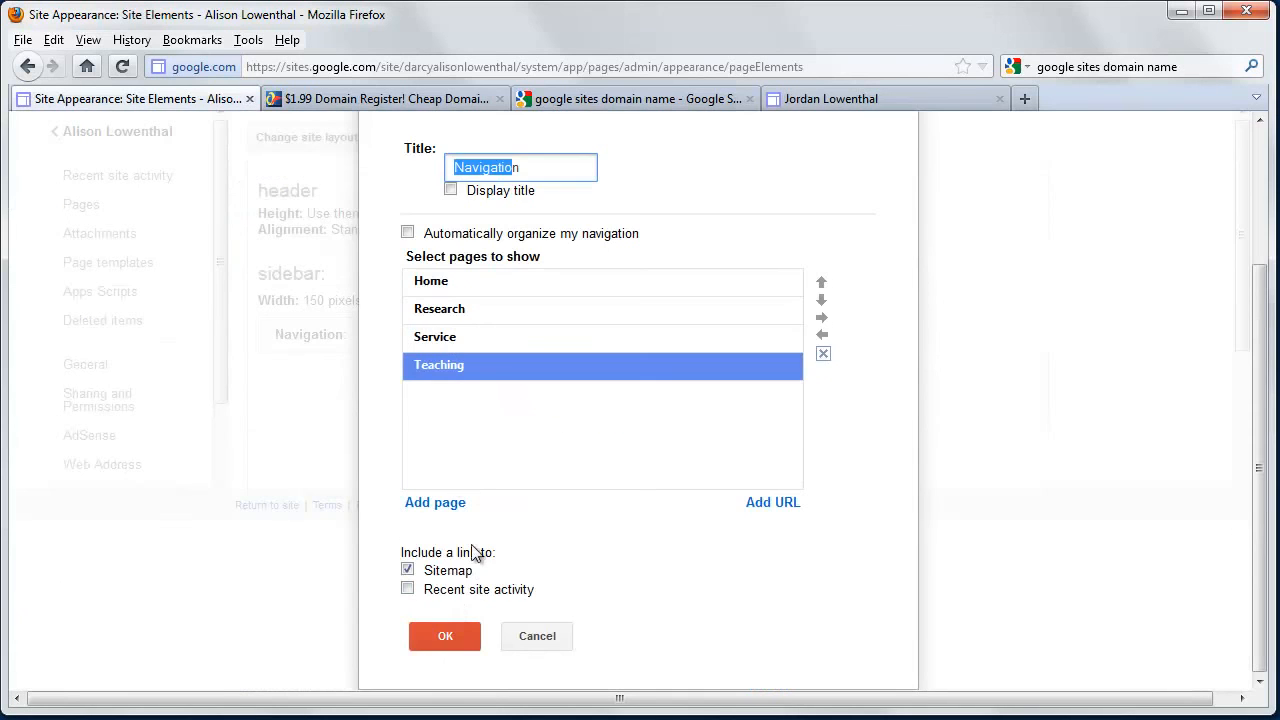
click(450, 634)
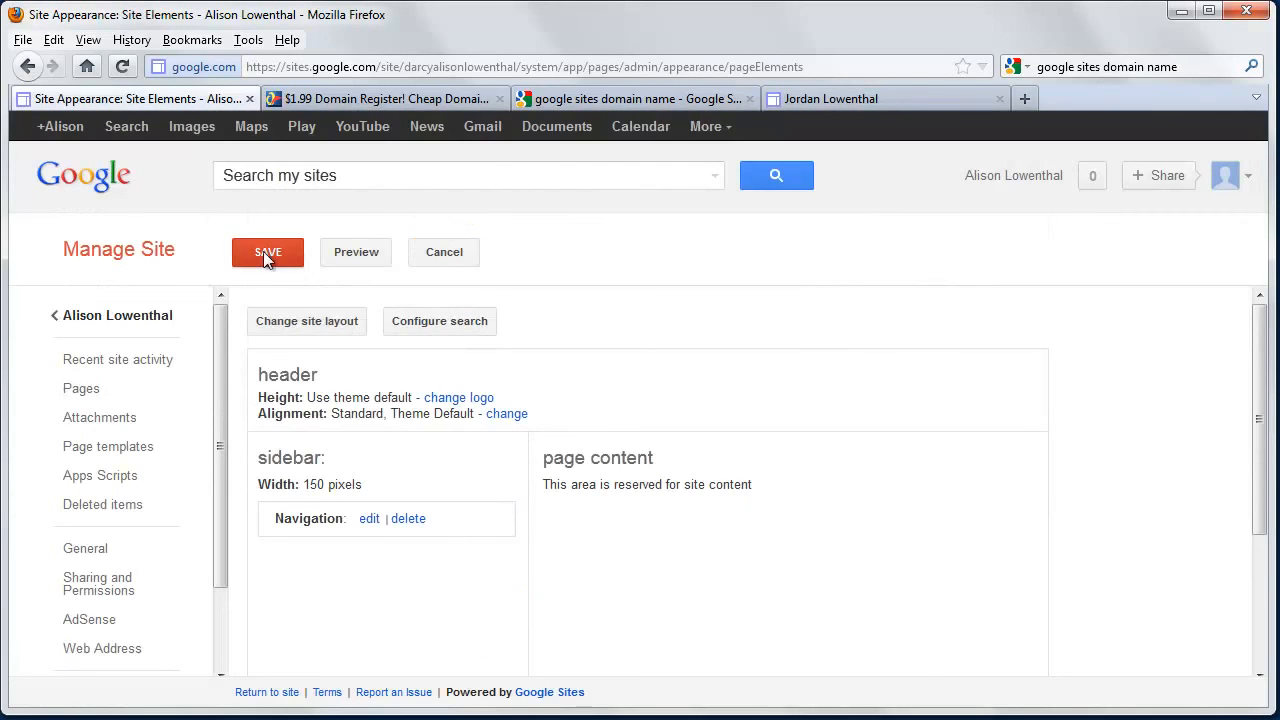
click(290, 256)
click(326, 260)
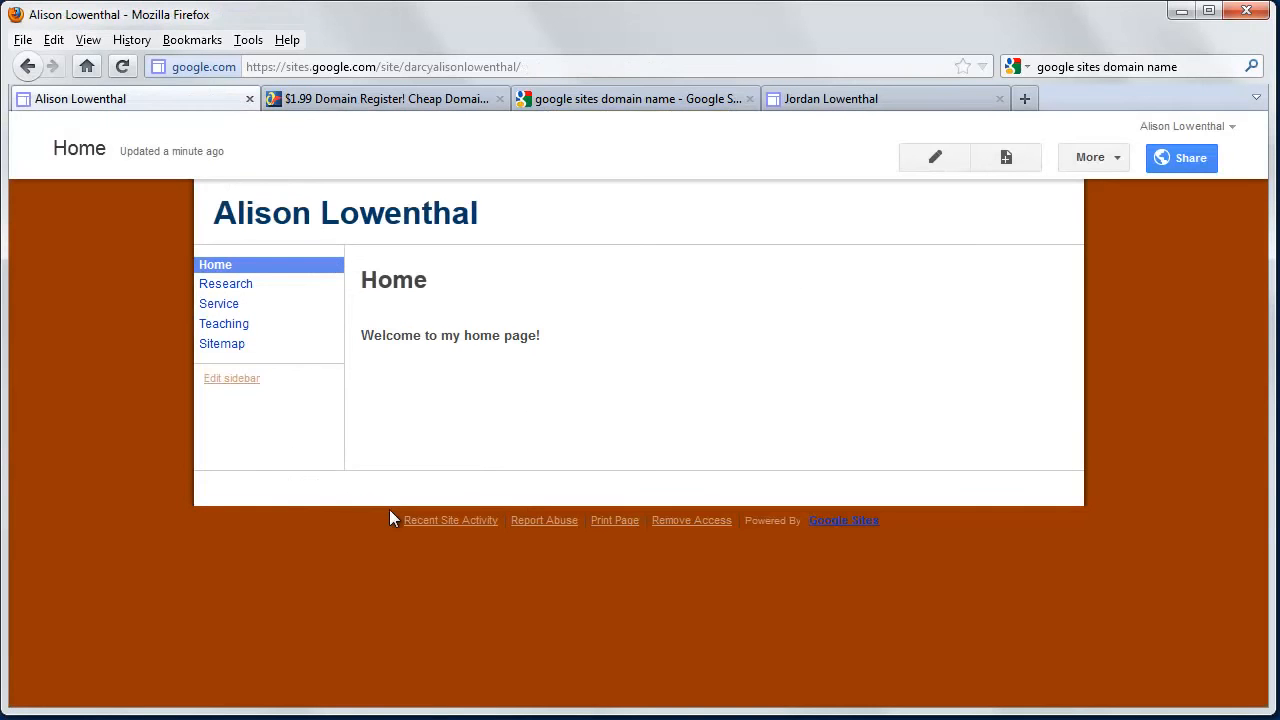
Remove the Sitemap link from the sidebar navigation, save, and return to Home.
click(248, 379)
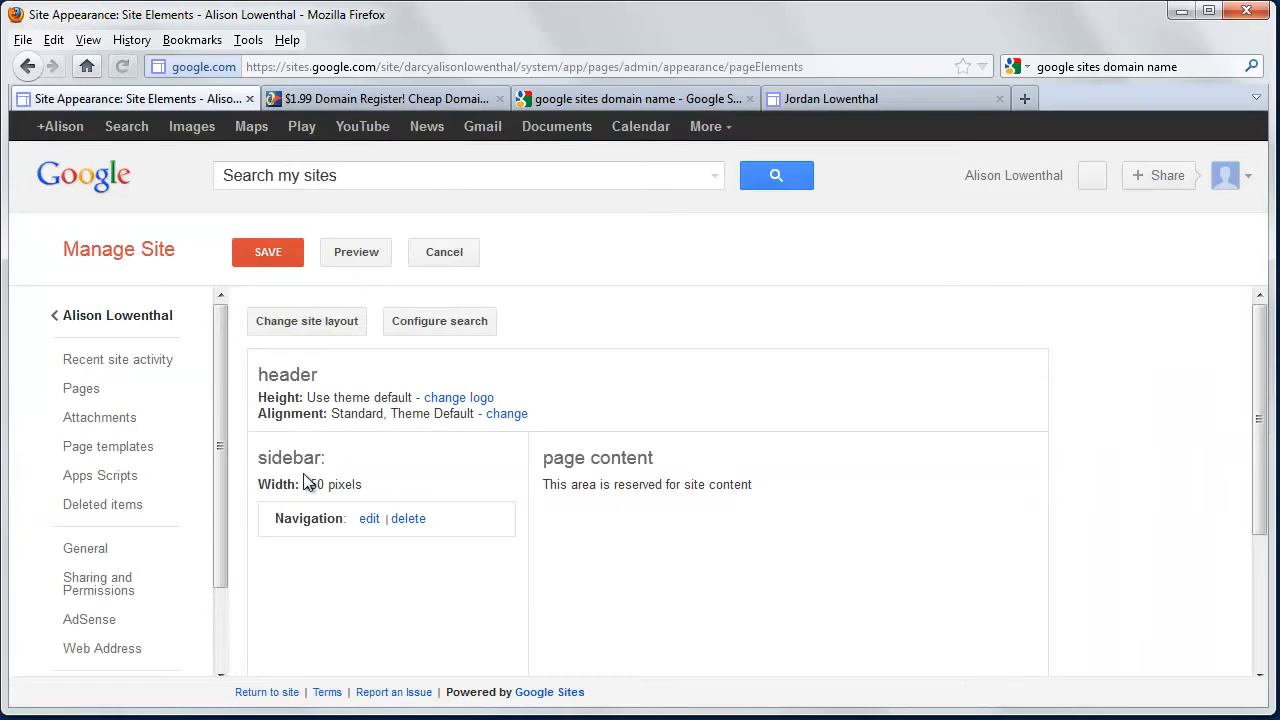
click(367, 518)
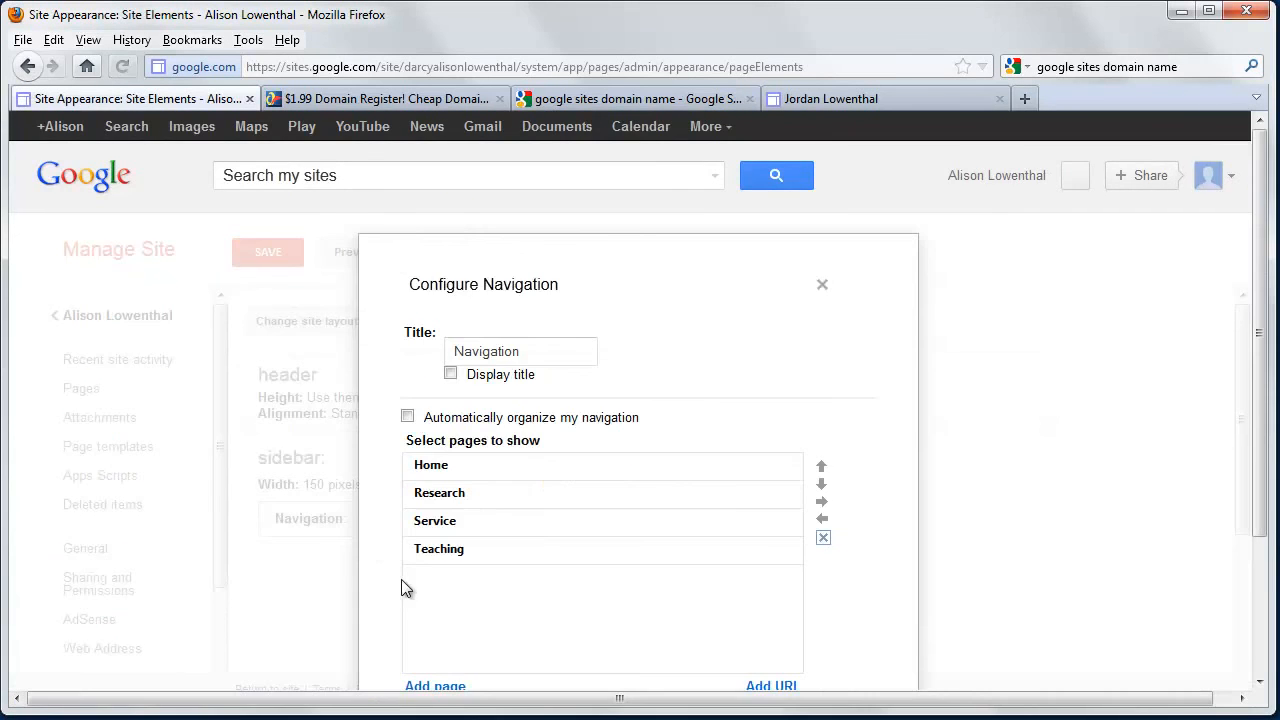
scroll(402, 579, down, 3)
click(407, 570)
click(444, 637)
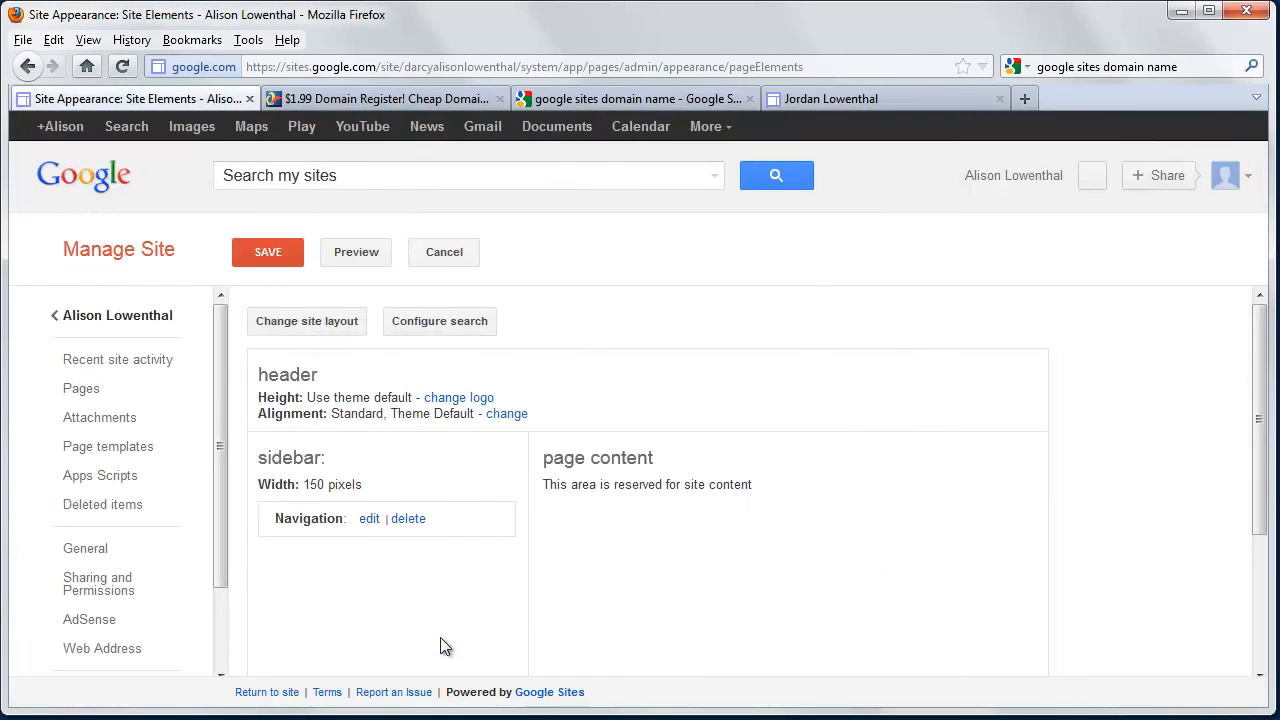
click(272, 252)
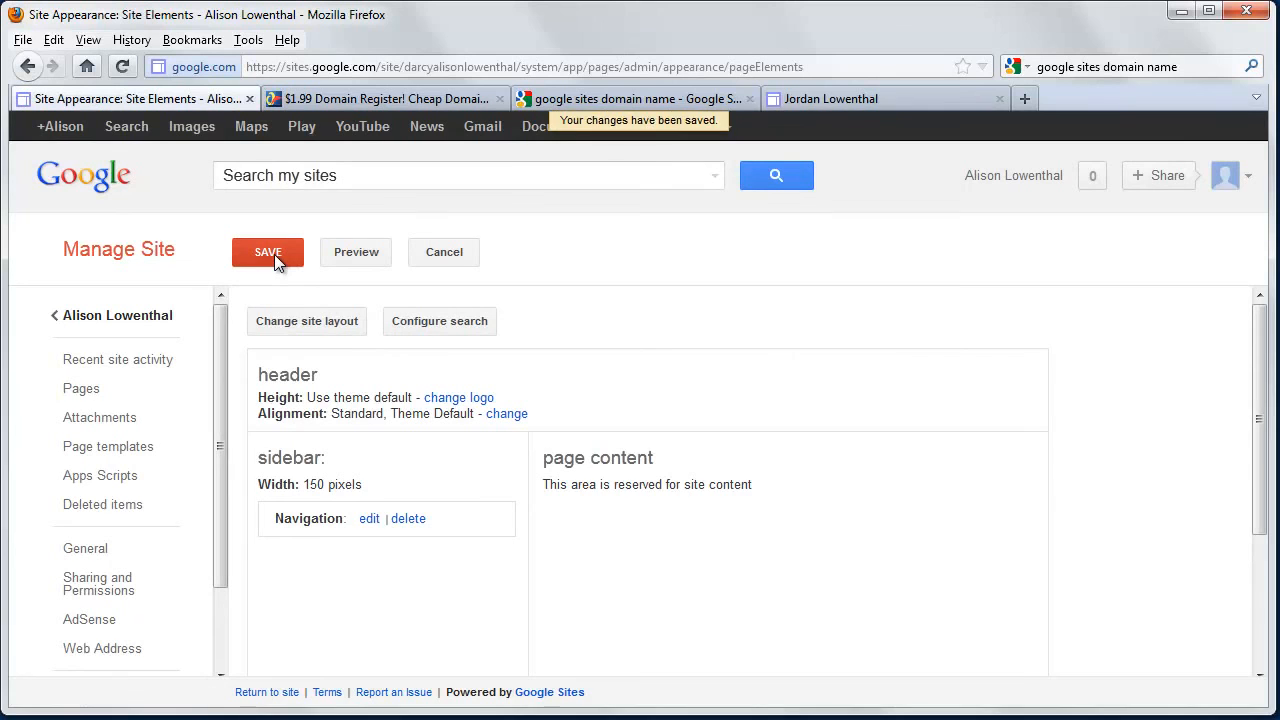
click(148, 318)
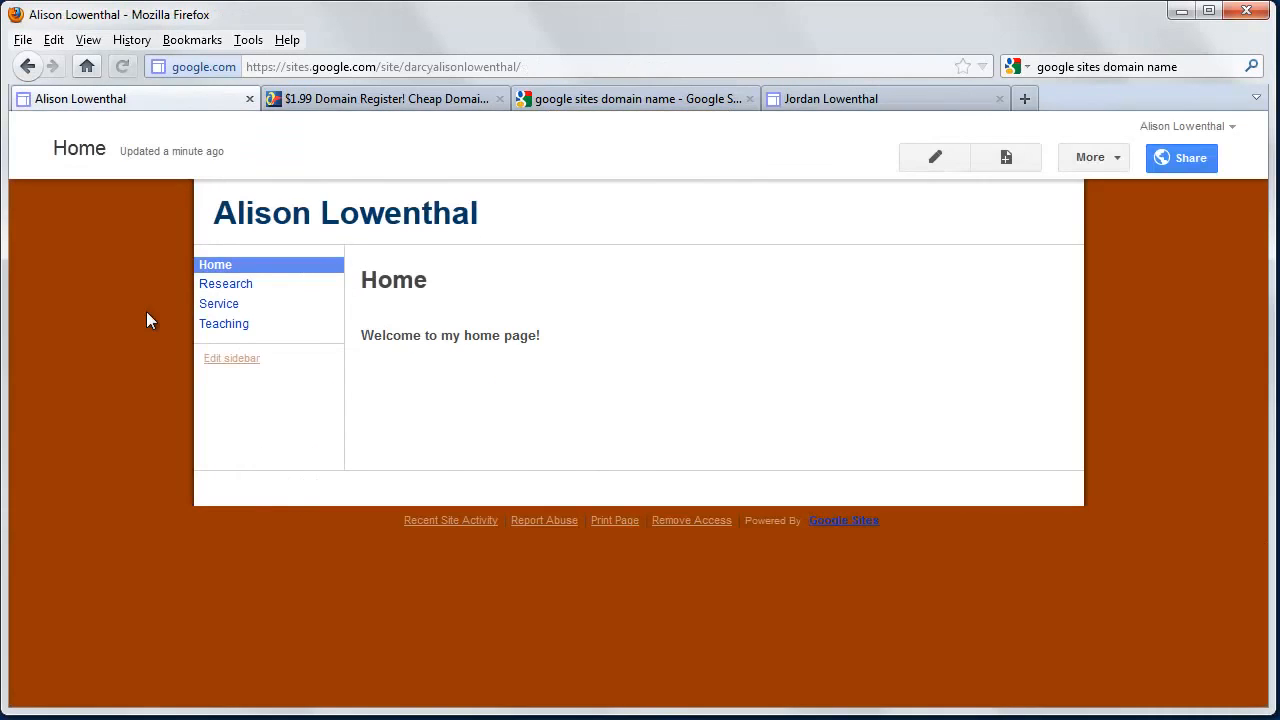